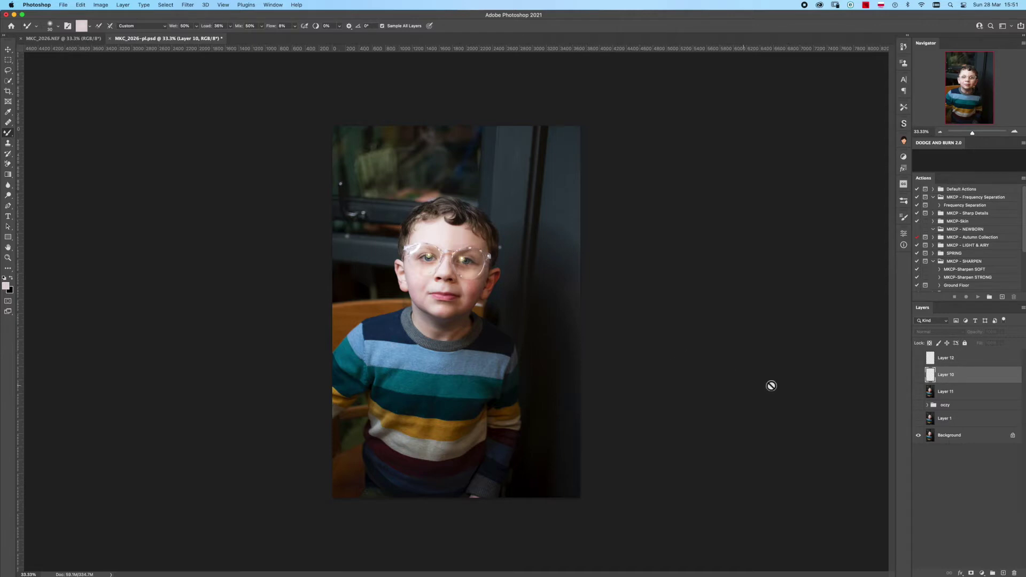
- Toggle the retouch layers' visibility to compare the edited portrait against the original
alt+click(919, 436)
alt+click(918, 436)
alt+click(919, 436)
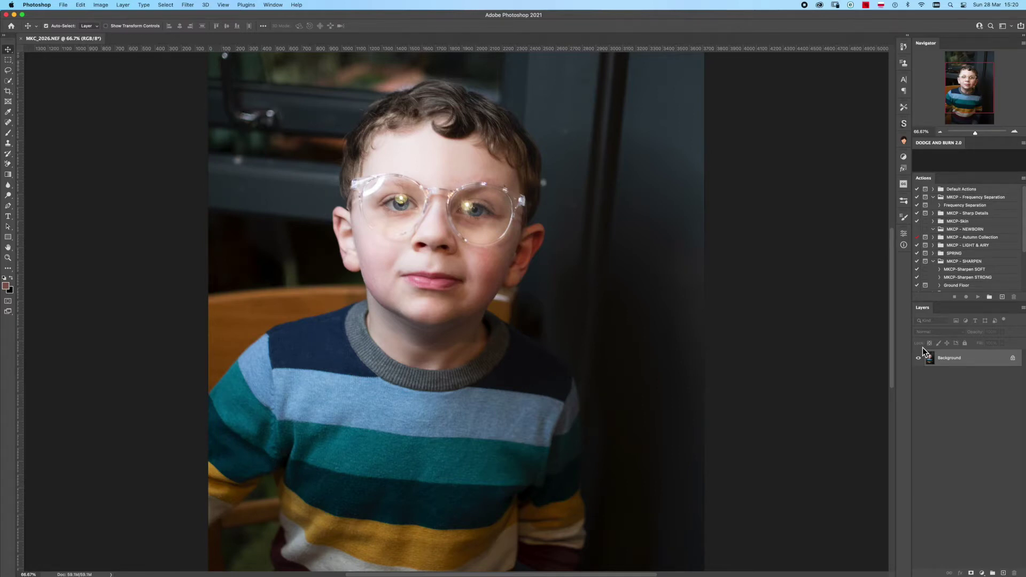
- Duplicate the Background to Layer 1, zoom in on the glasses, and choose the Clone Stamp
key(super+j)
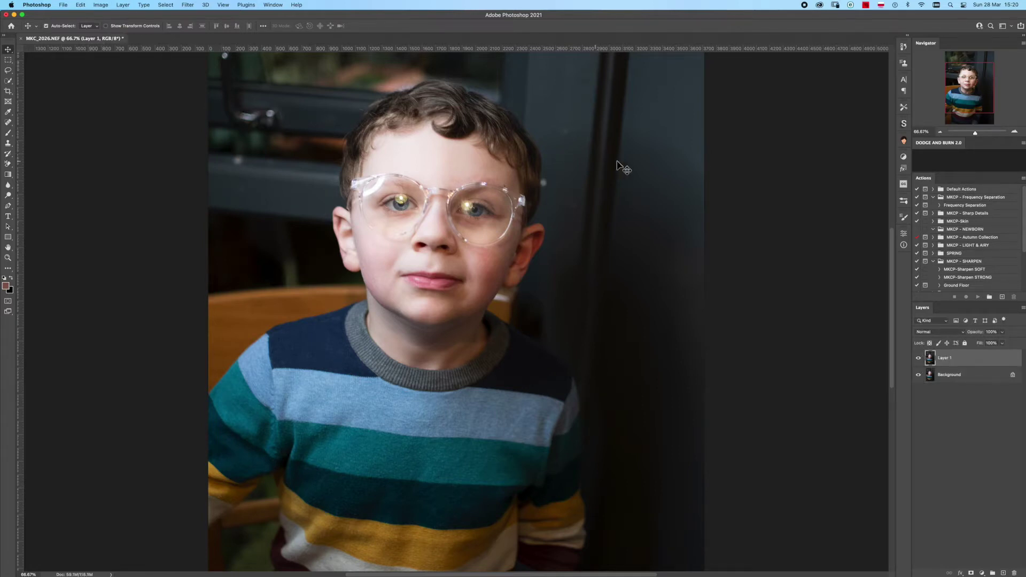
key(super+1)
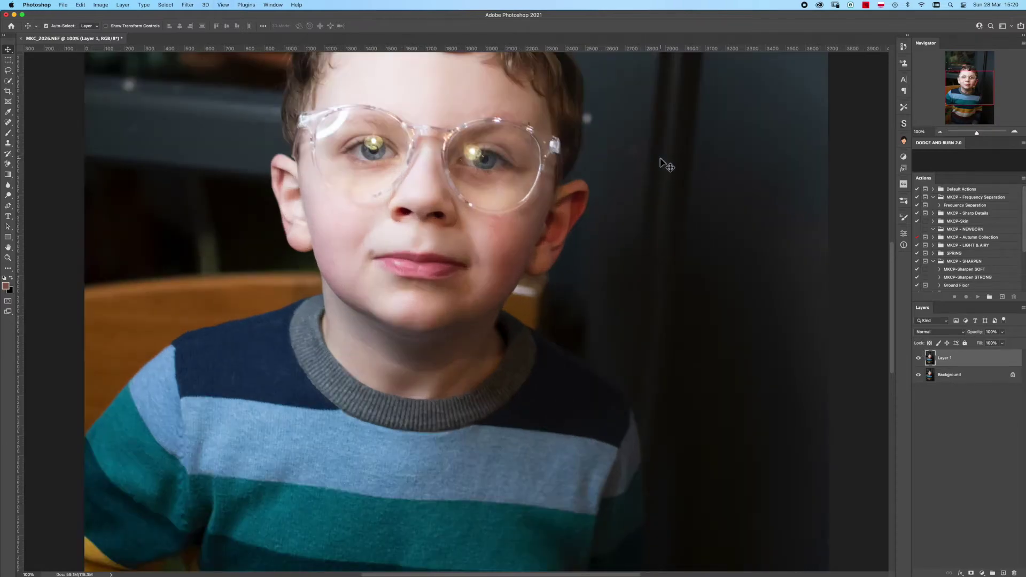
drag(533, 245, 546, 368)
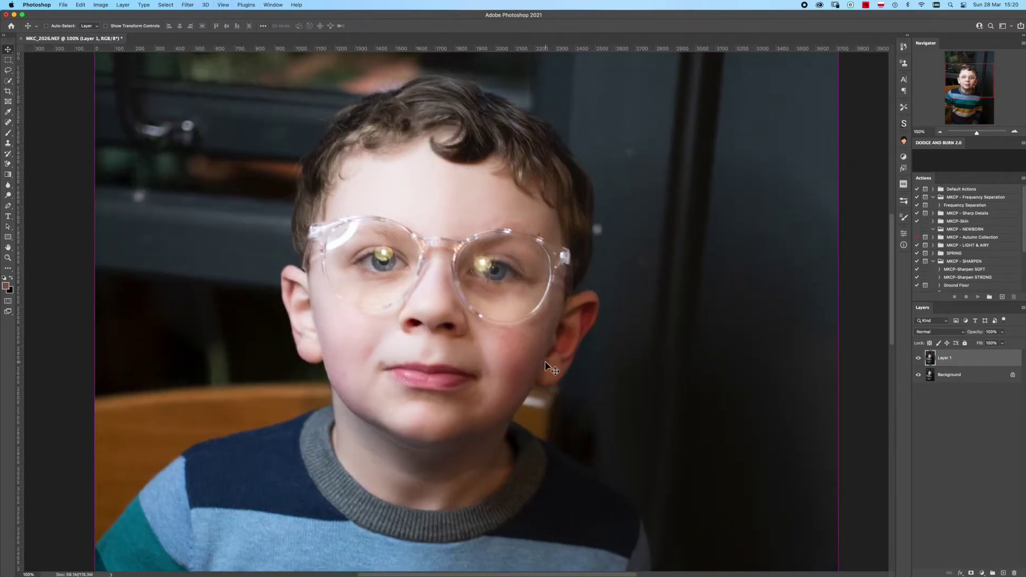
key(super+plus)
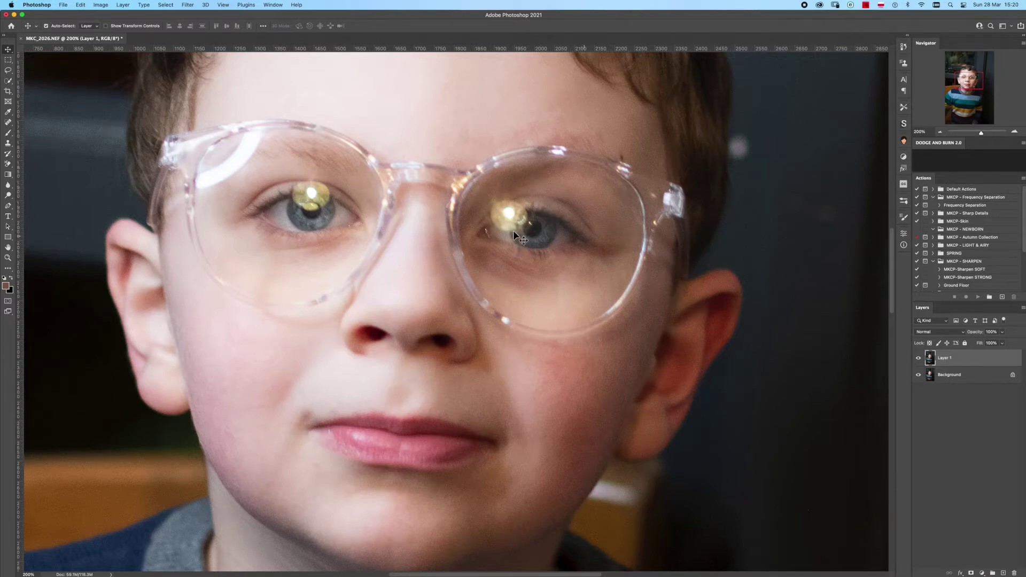
click(8, 143)
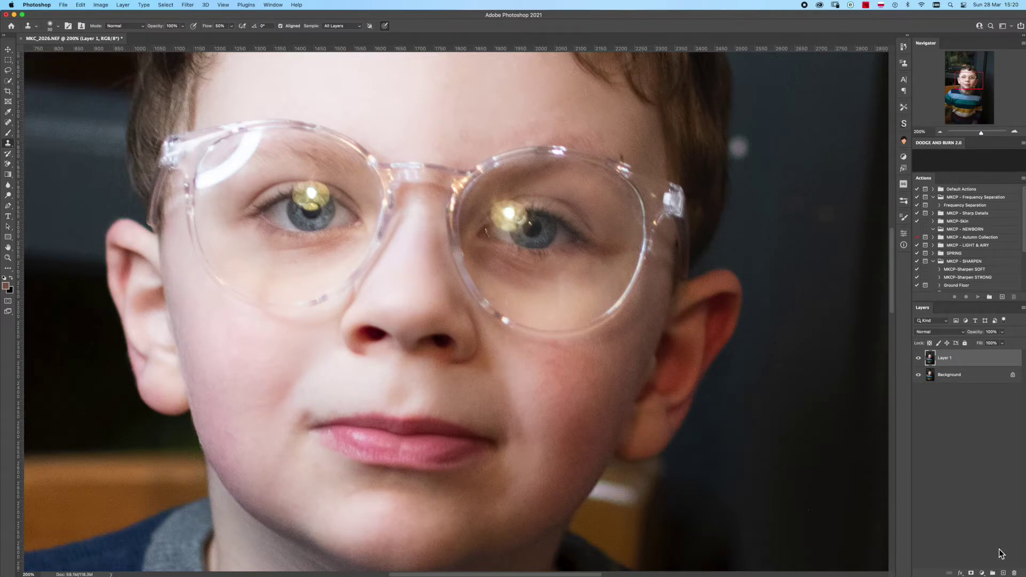
- Add Layer 2, keep Clone Stamp sampling All Layers, and clone out glare at the iris edge
click(1003, 573)
click(336, 27)
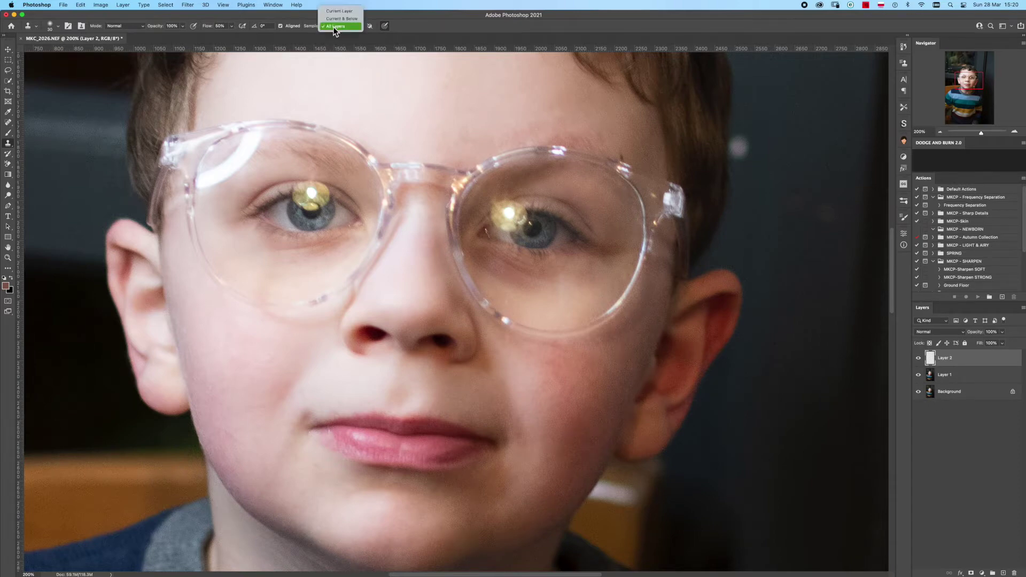
click(387, 33)
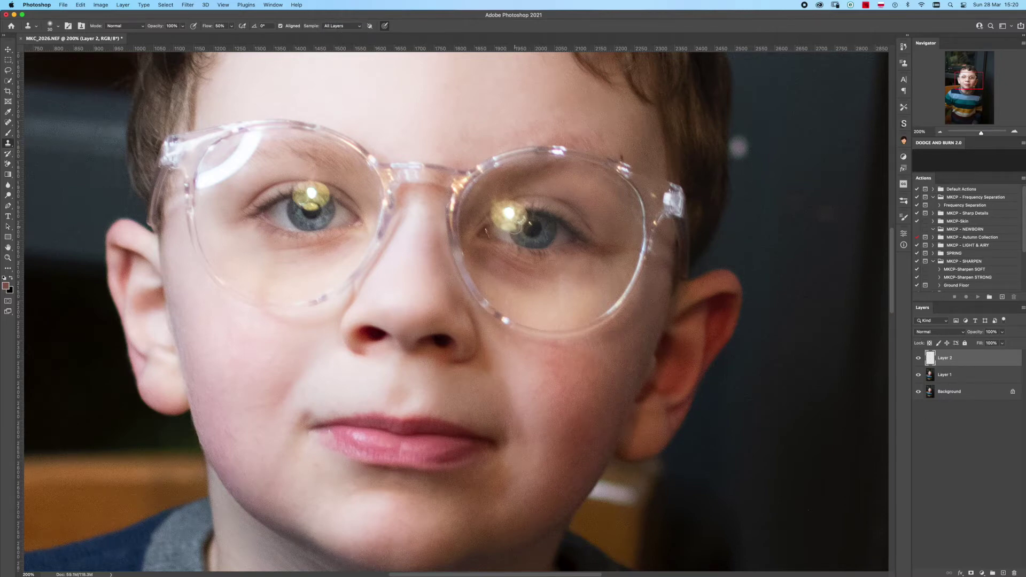
alt+click(512, 240)
click(514, 230)
drag(510, 229, 516, 225)
click(517, 226)
- Clone iris texture over the upper glint, then shrink the clone brush to 10
click(538, 227)
click(496, 210)
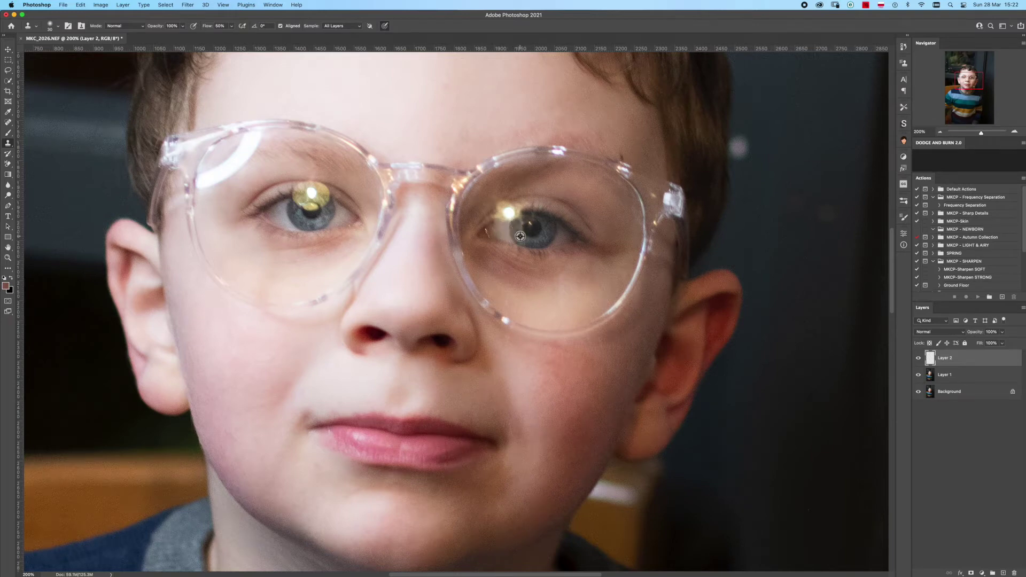
alt+click(518, 237)
drag(514, 213, 537, 214)
key(bracketleft)
key(bracketleft)
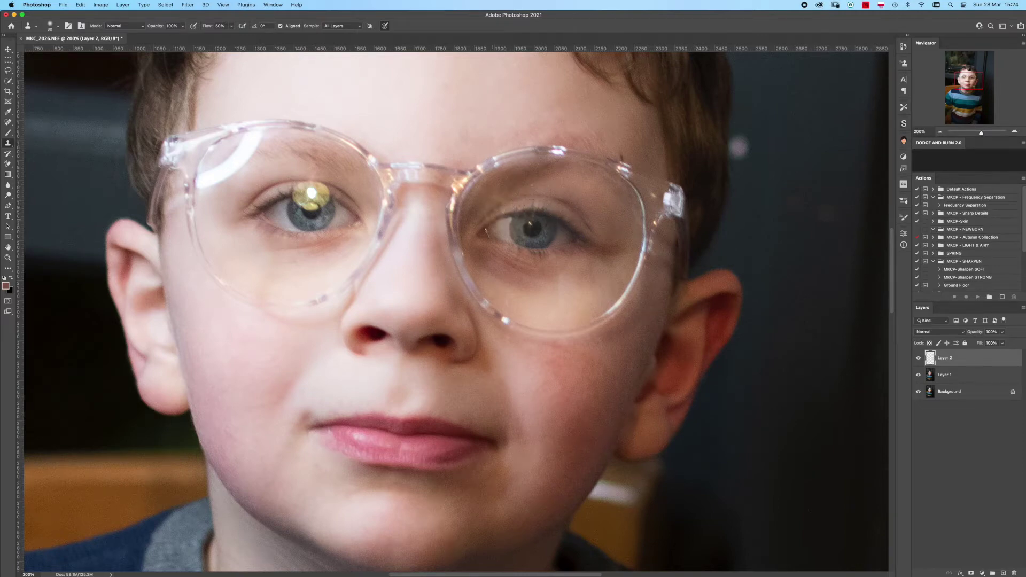
- Undo the last clone stroke and toggle Layer 2 to compare before and after
key(super+z)
key(super+0)
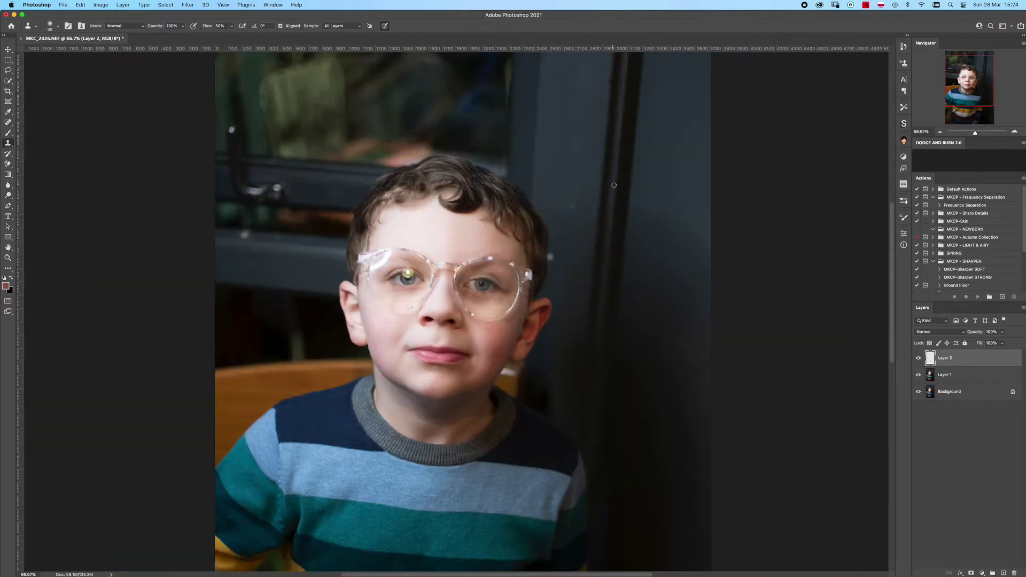
click(919, 358)
click(920, 358)
key(super+plus)
key(super+plus)
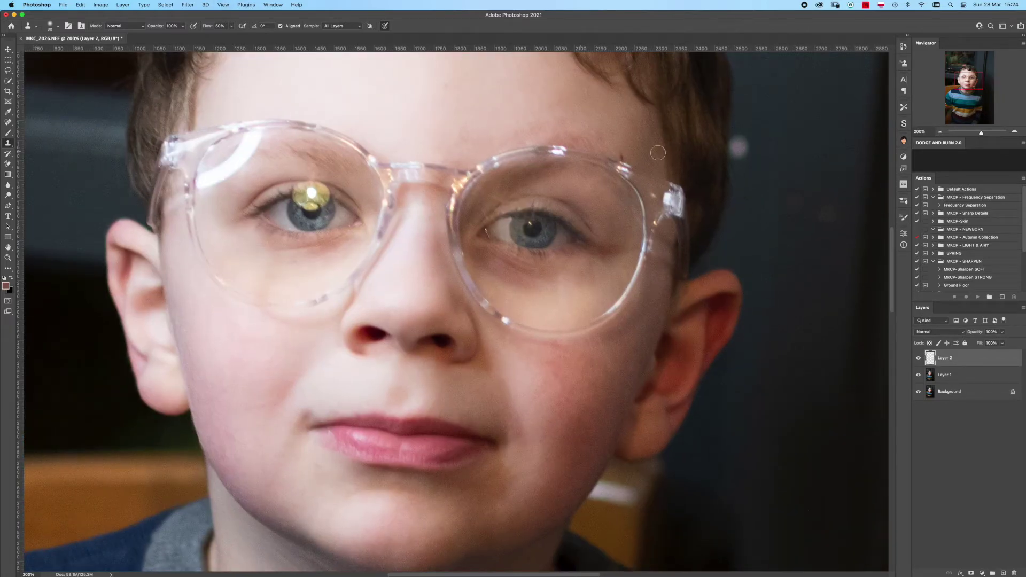
click(8, 132)
- Switch to the Healing Brush and heal the small light speck beside the ear
click(8, 124)
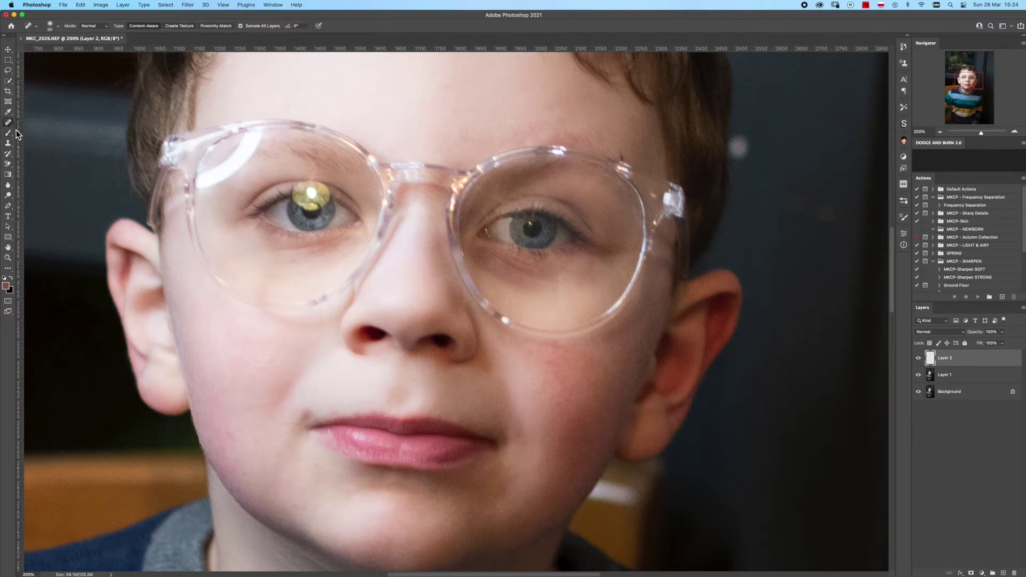
right_click(10, 125)
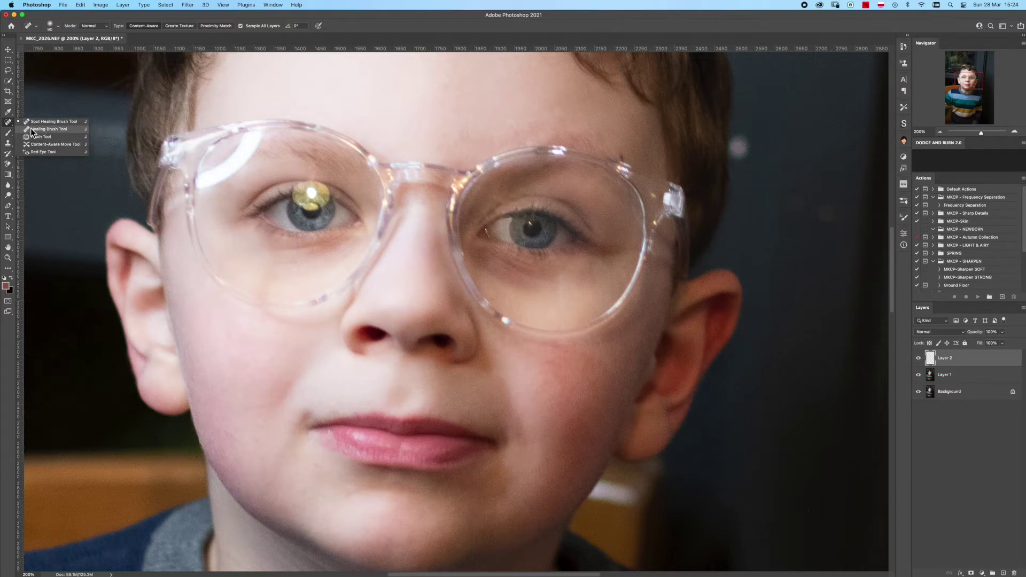
click(32, 131)
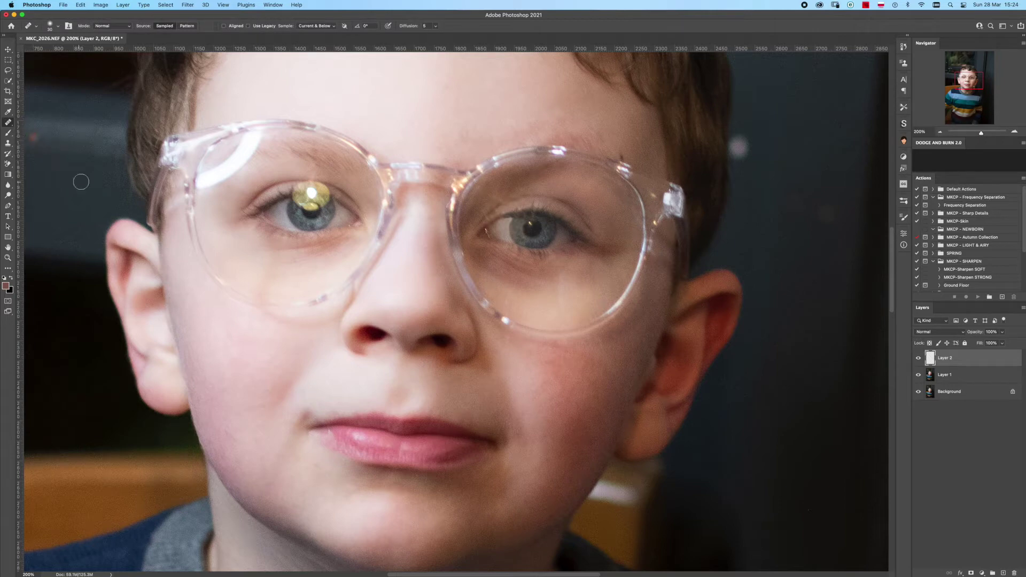
click(733, 261)
- Add Layer 3, set healing to sample All Layers, and try source points around the right eye
click(1003, 573)
click(327, 34)
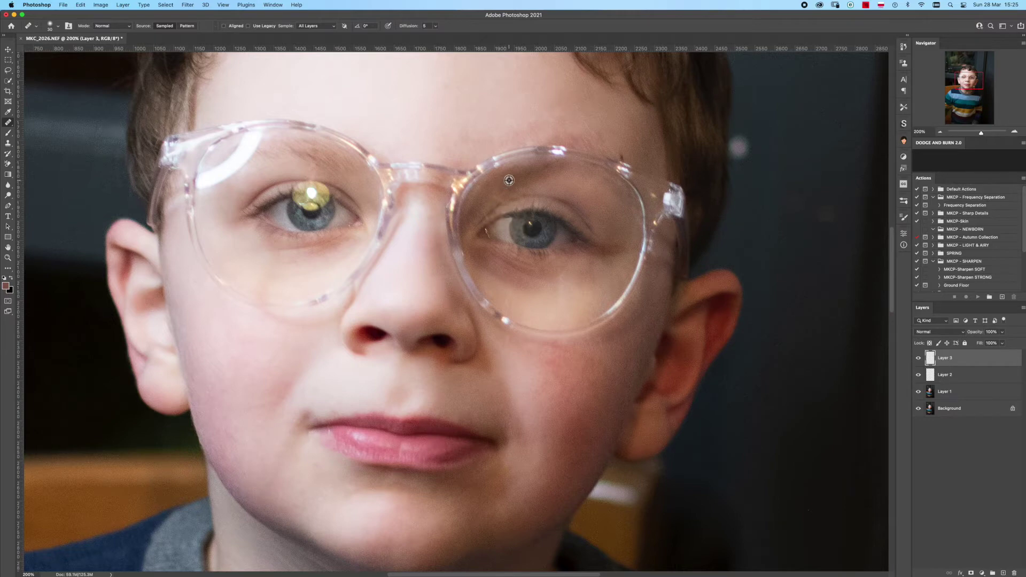
click(499, 198)
alt+click(484, 194)
alt+click(498, 208)
alt+click(557, 196)
alt+click(545, 201)
- Paint sampled iris tone over the eye white beside the right iris
alt+click(549, 234)
click(518, 230)
drag(517, 230, 516, 229)
alt+click(549, 234)
drag(517, 232, 523, 233)
key(super+minus)
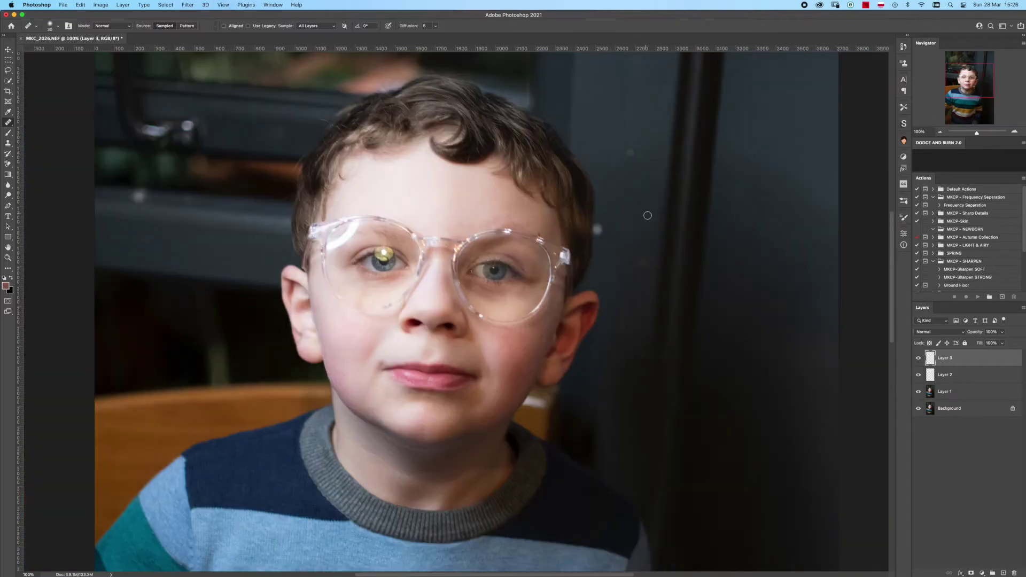
- Hide and reshow Layers 2 and 3 to compare, then stamp visible into Layer 4
click(919, 358)
click(919, 372)
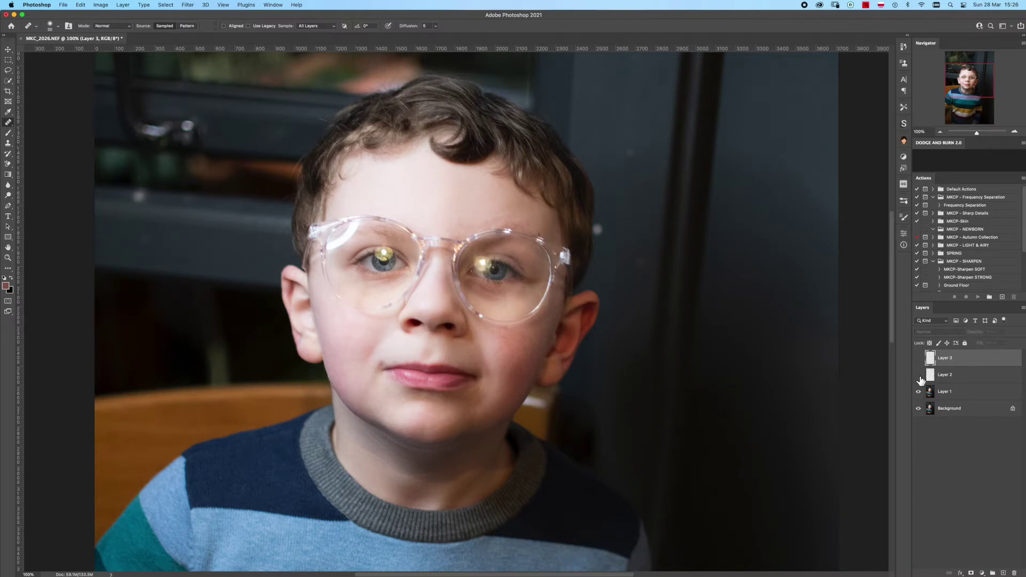
click(919, 358)
click(918, 375)
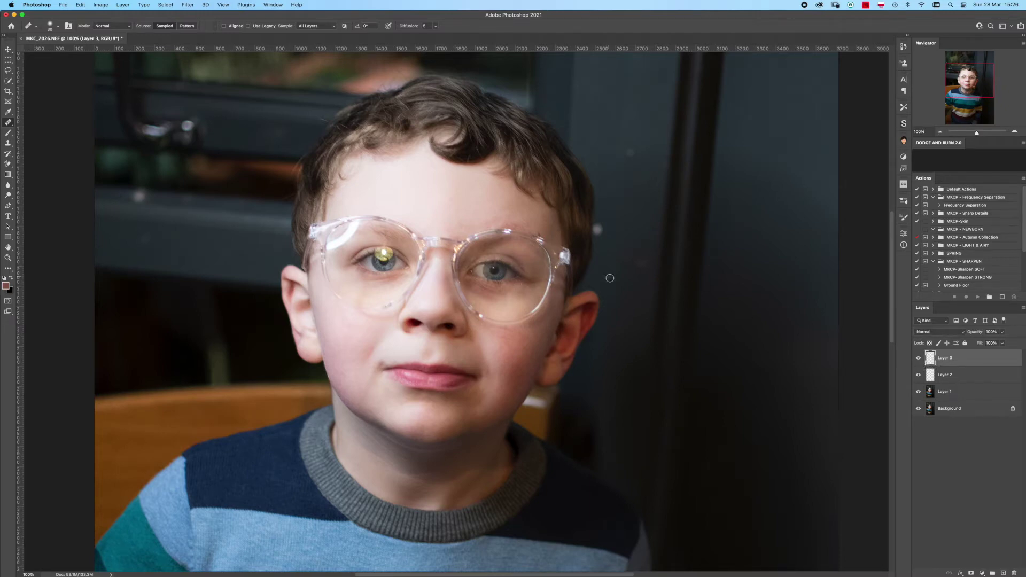
key(ctrl+shift+alt+e)
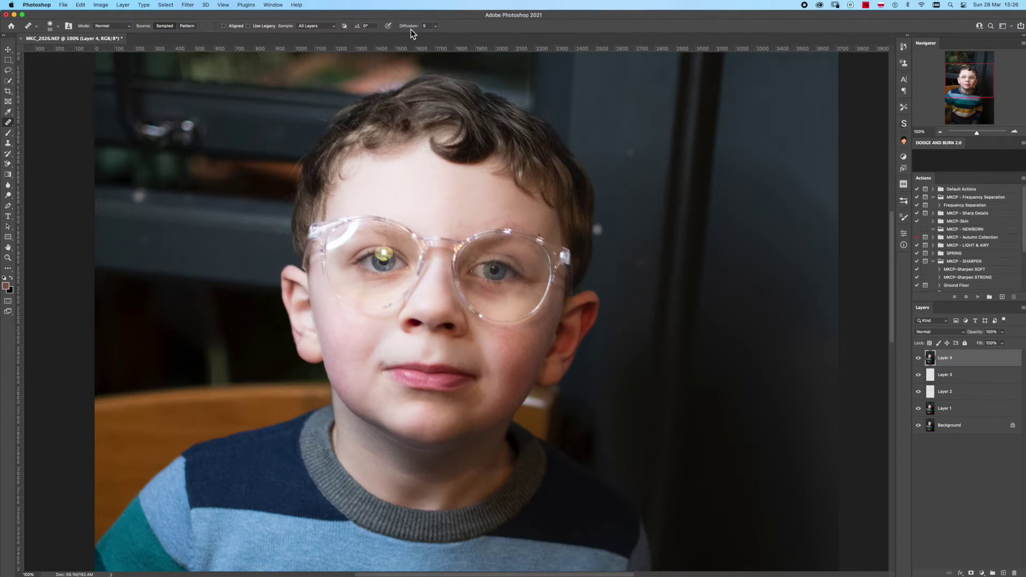
- Open Filter > Liquify, inspect the eyes at 100% and 200% with brush size 100, and apply
click(188, 5)
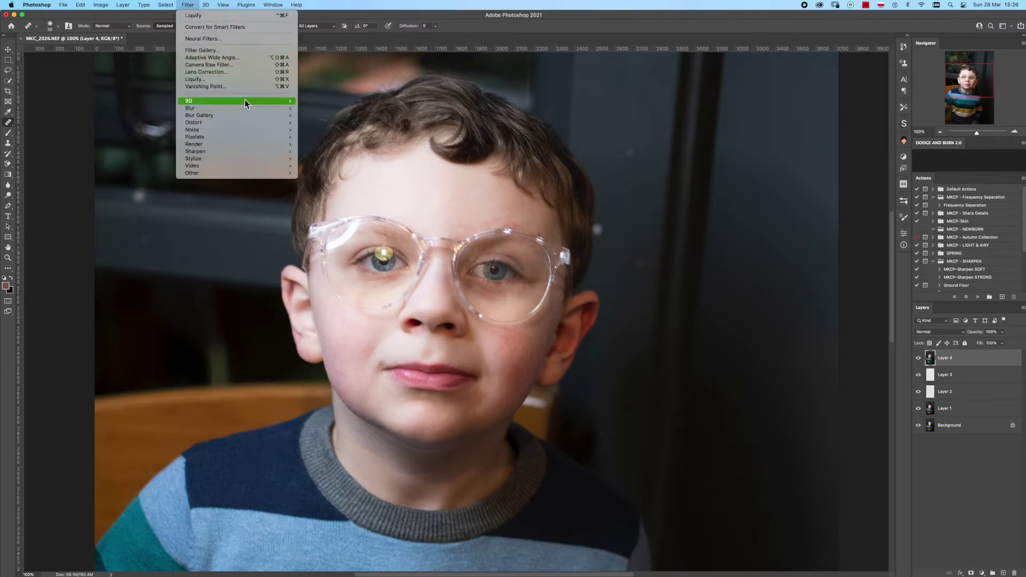
click(241, 81)
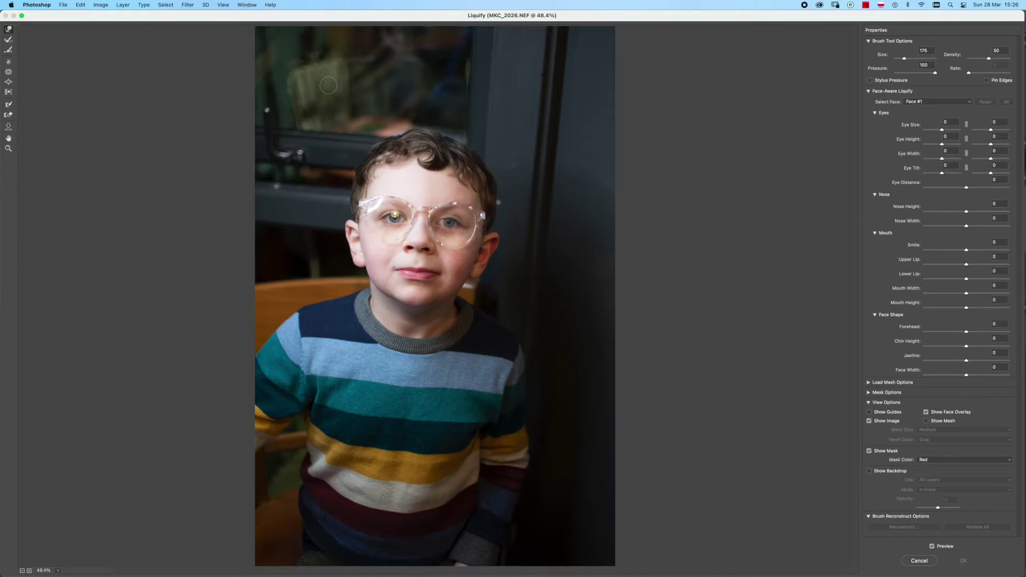
key(super+plus)
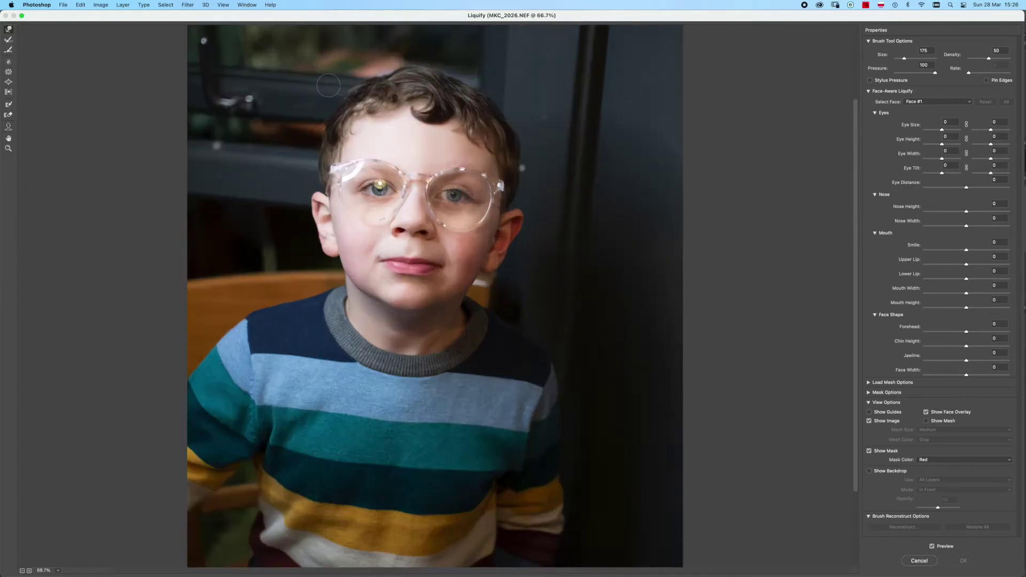
key(super+plus)
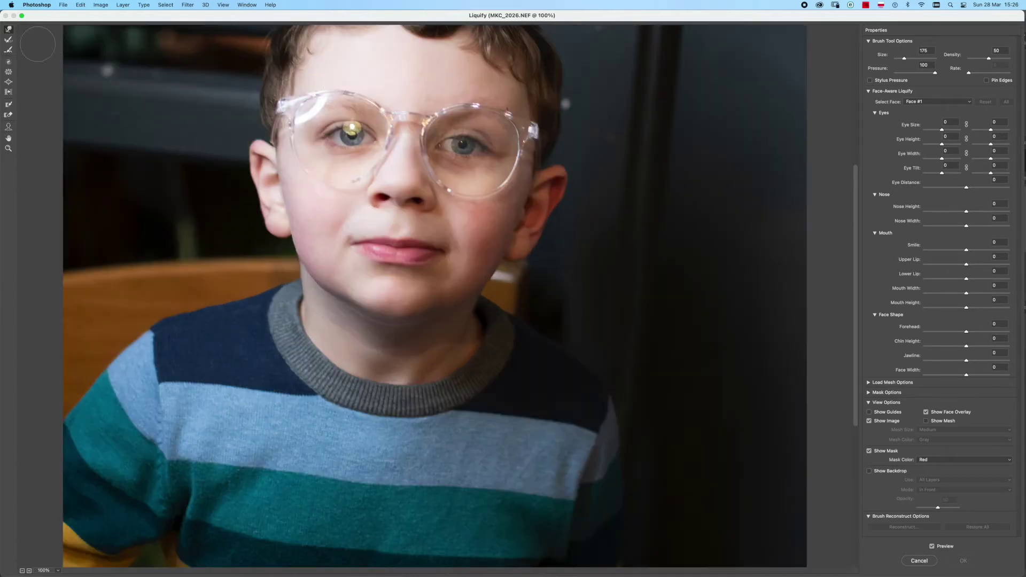
key(super+plus)
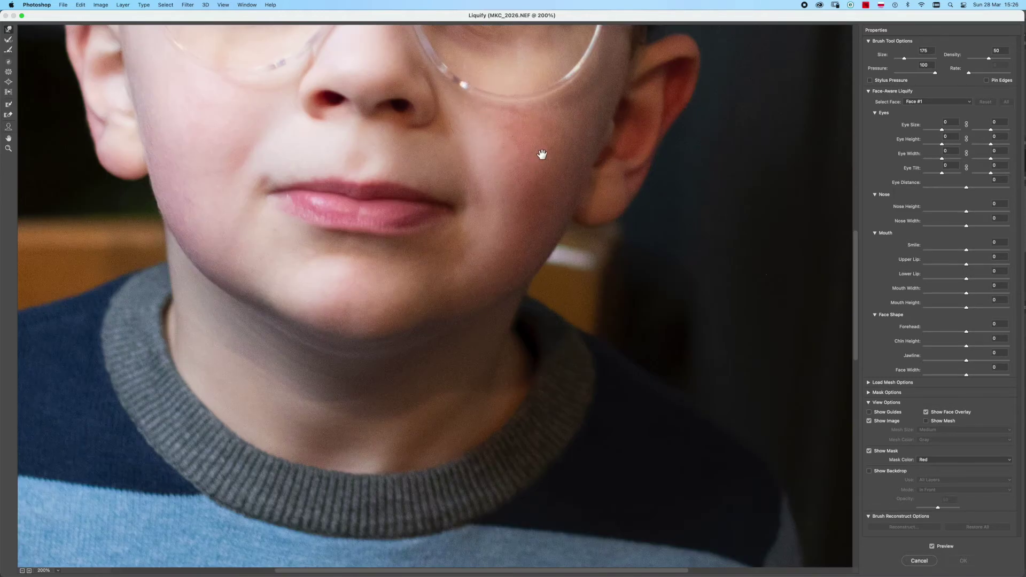
drag(557, 260, 556, 314)
scroll(556, 314, up, 5)
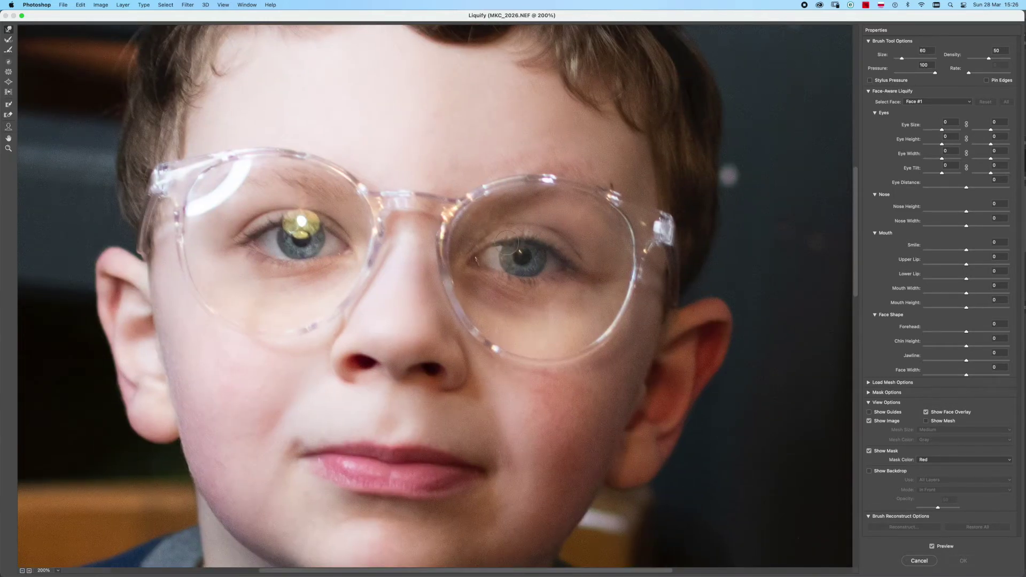
key(bracketright)
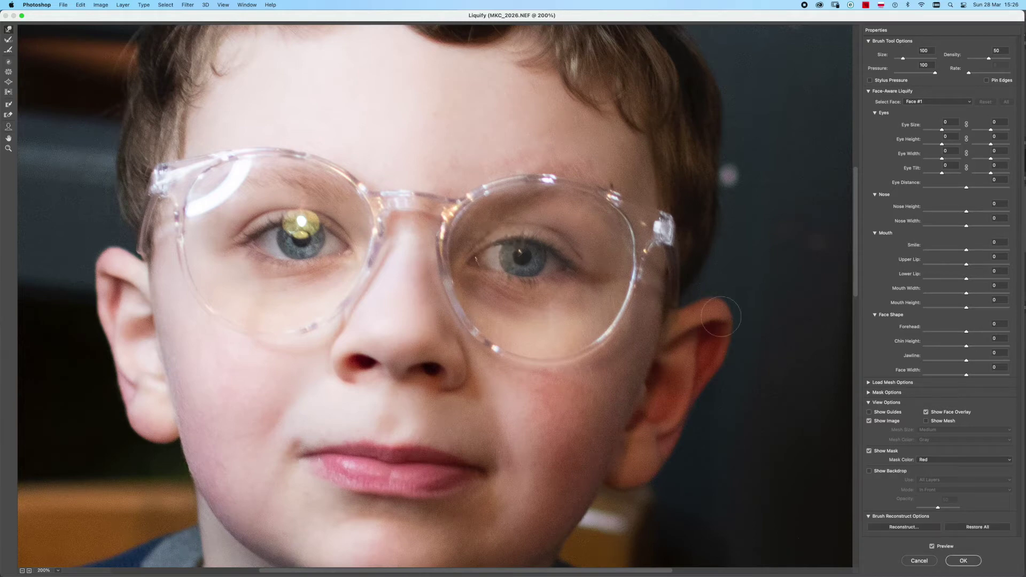
key(super+minus)
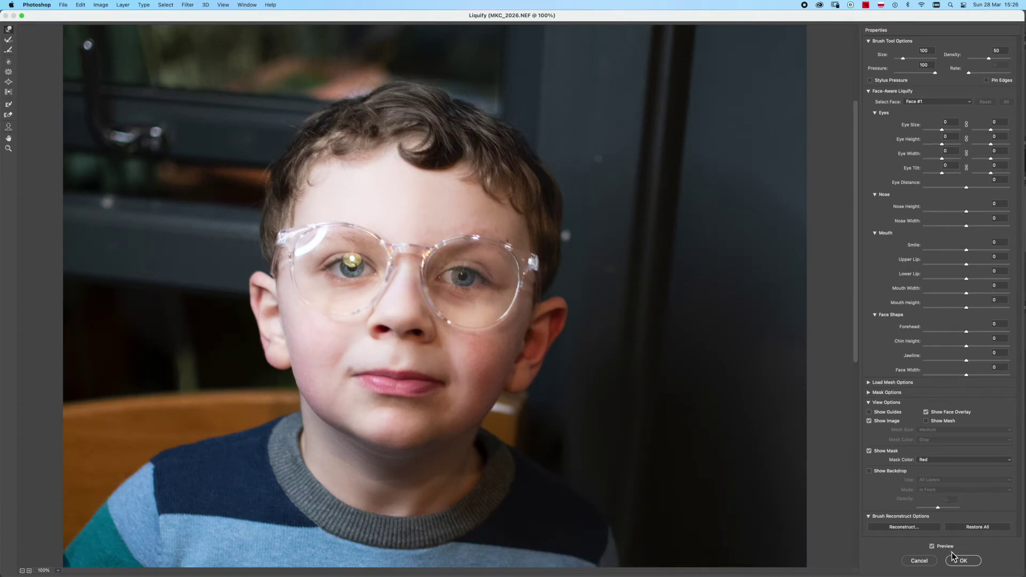
key(super+plus)
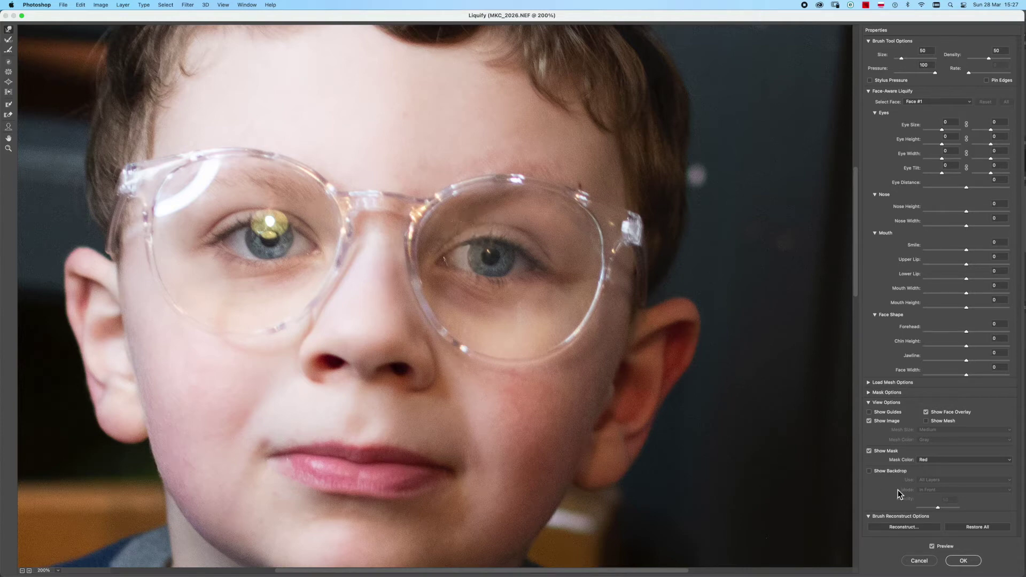
click(961, 561)
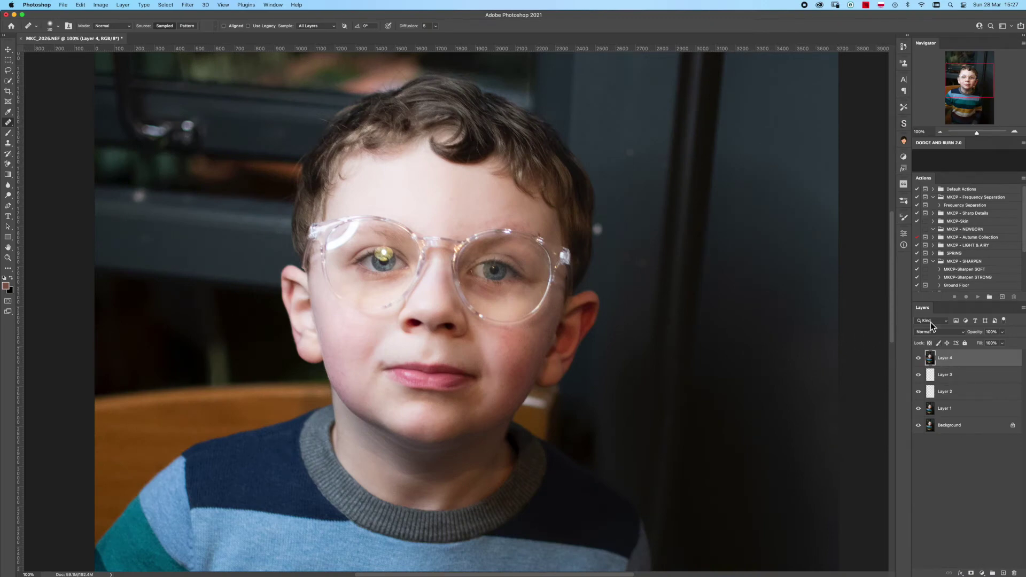
- Quick-select the clean right-hand eye, copy it to Layer 5, and solo it to check
key(super+minus)
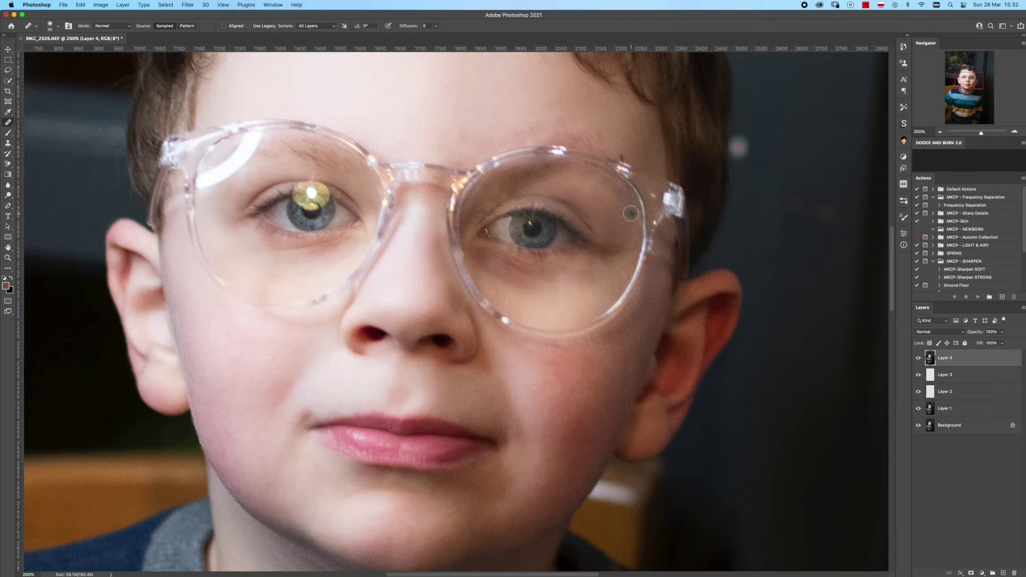
click(10, 81)
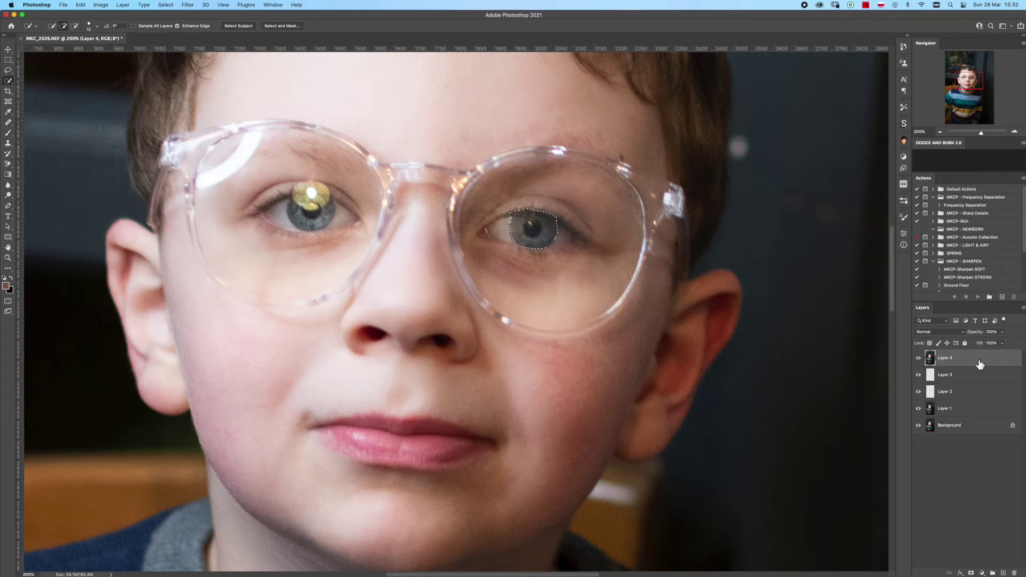
key(super+j)
alt+click(919, 357)
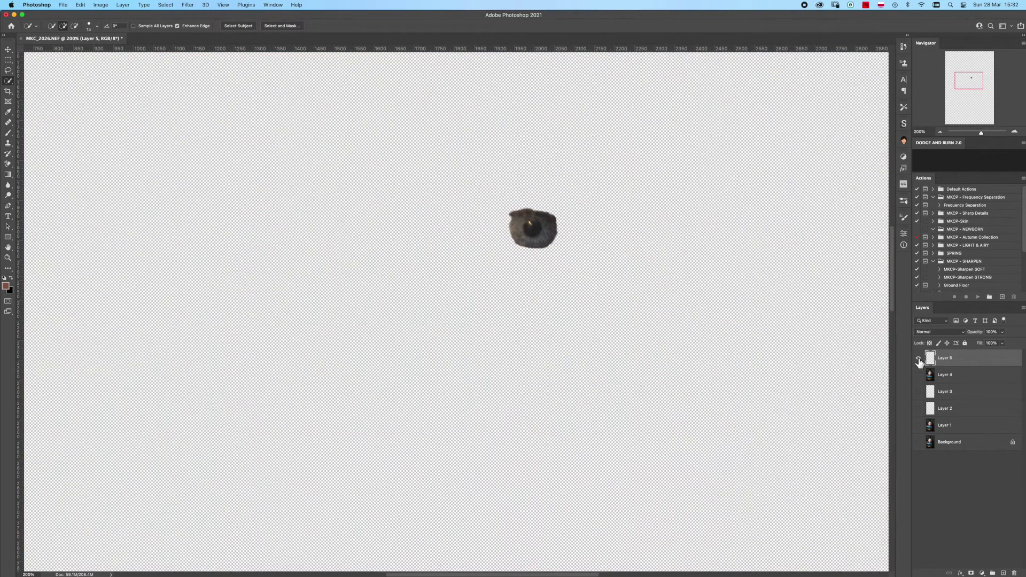
alt+click(919, 358)
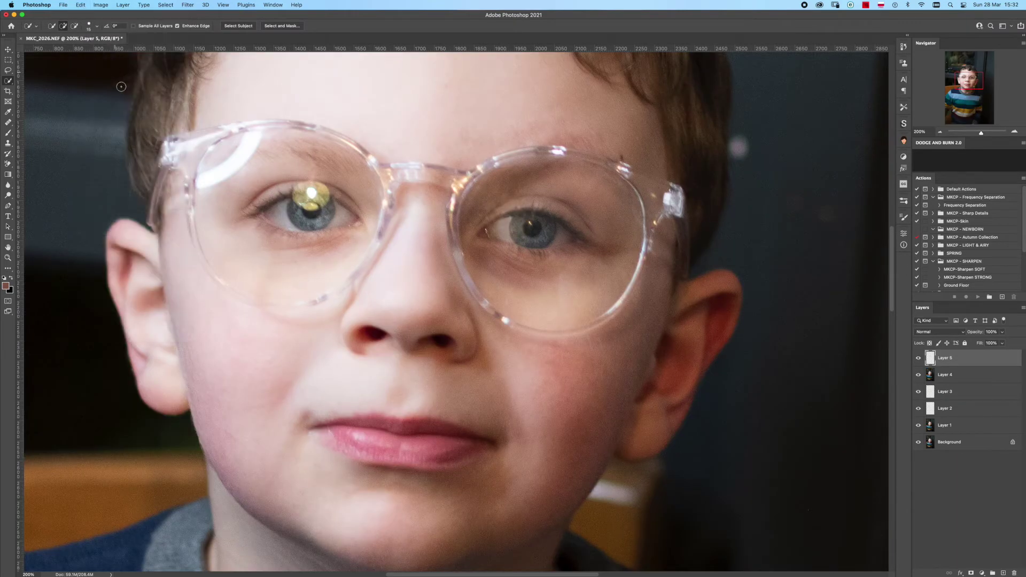
click(81, 5)
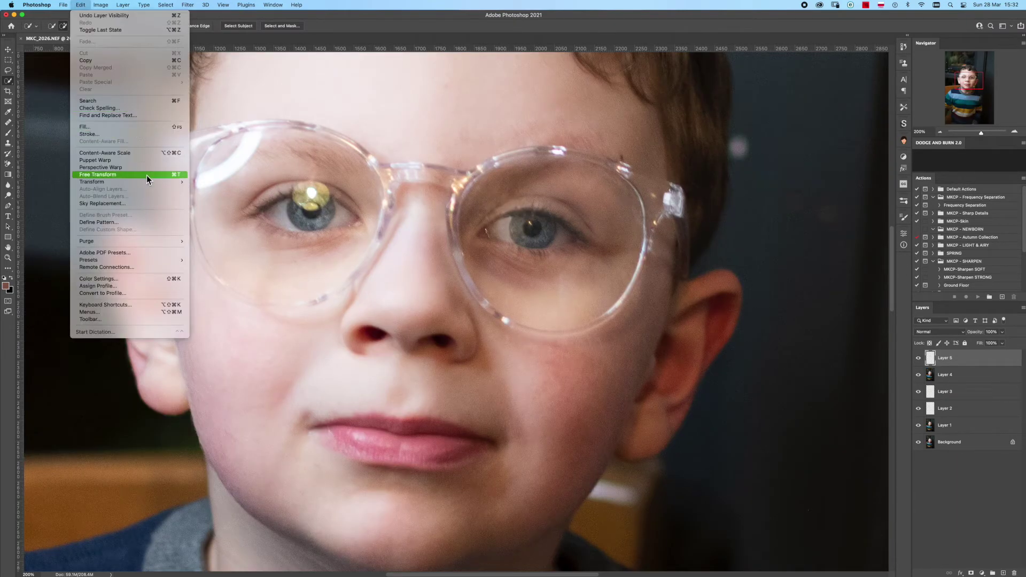
mouse_move(91, 181)
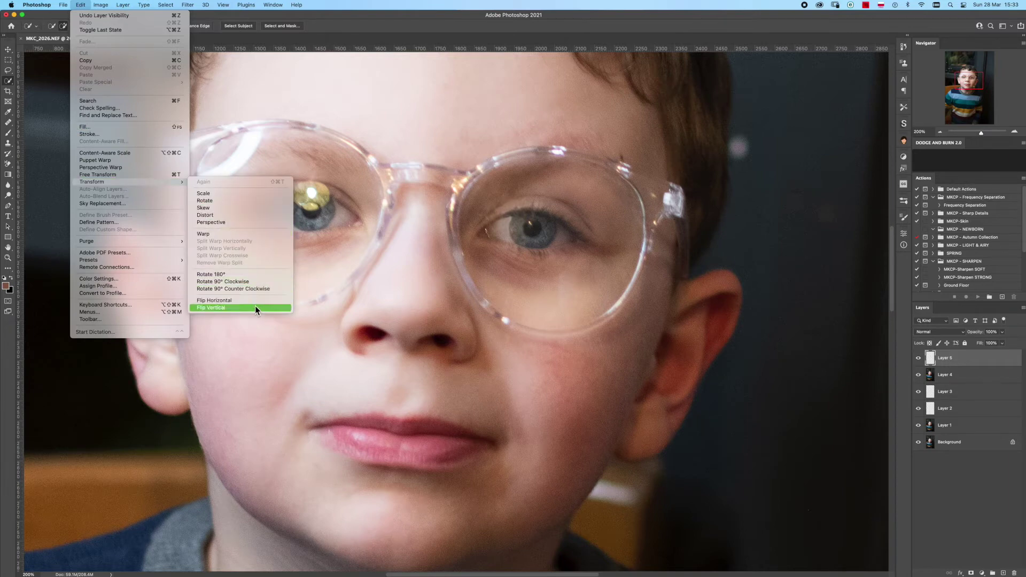
- Flip the eye copy horizontally and move it over the left-hand eye
click(257, 303)
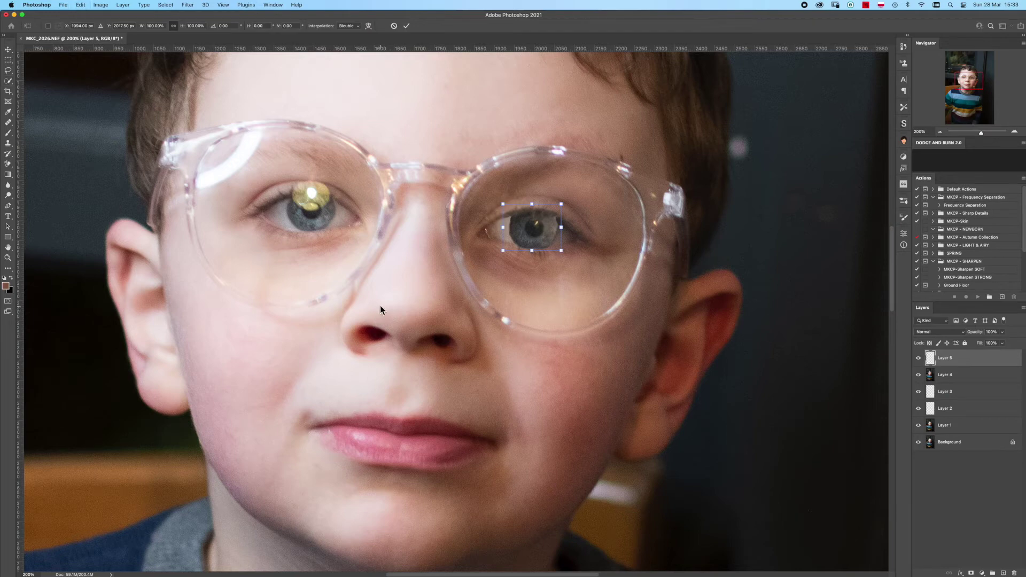
key(ctrl+t)
mouse_move(504, 209)
mouse_down()
mouse_move(339, 203)
mouse_move(273, 219)
mouse_up()
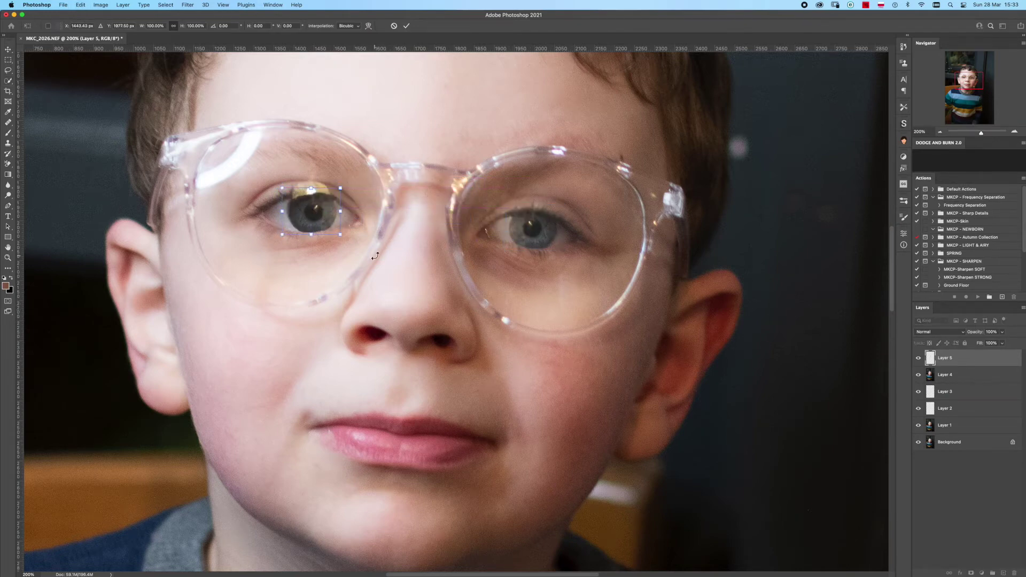
key(ctrl+minus)
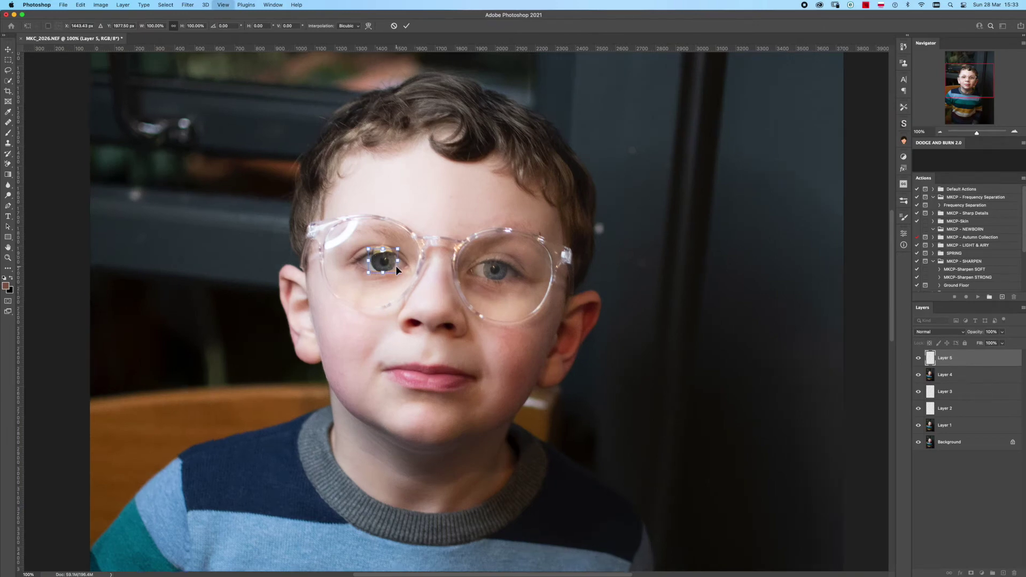
key(ctrl+plus)
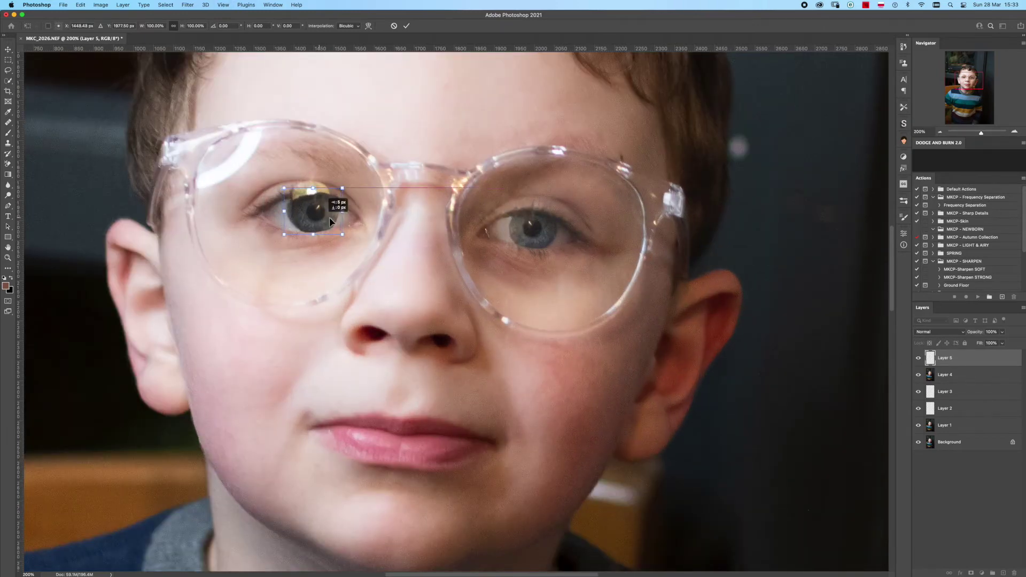
key(Return)
- Nudge the eye patch down, set Layer 5 opacity to 100%, and add a layer mask
key(w)
drag(983, 333, 979, 335)
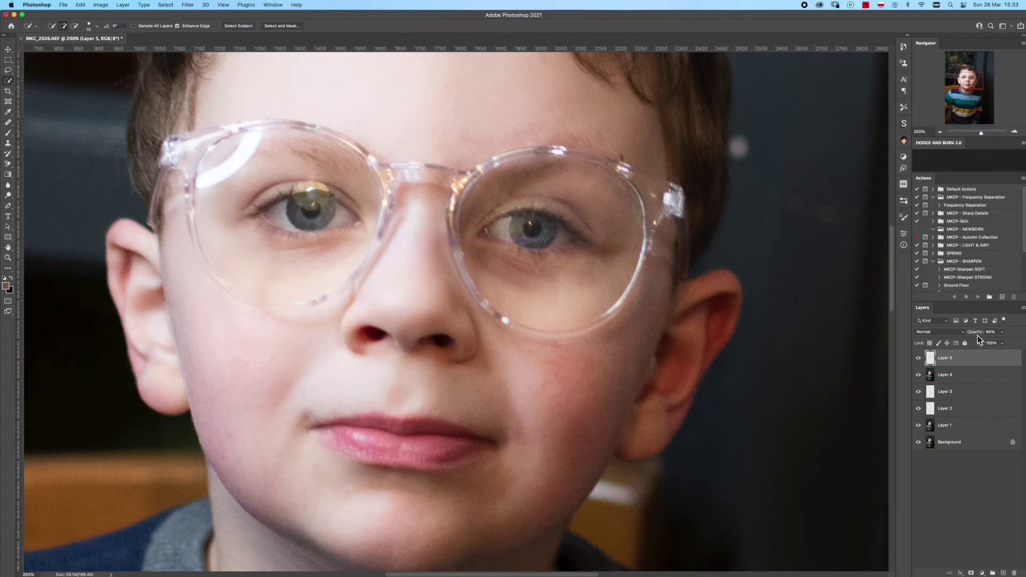
key(ctrl+t)
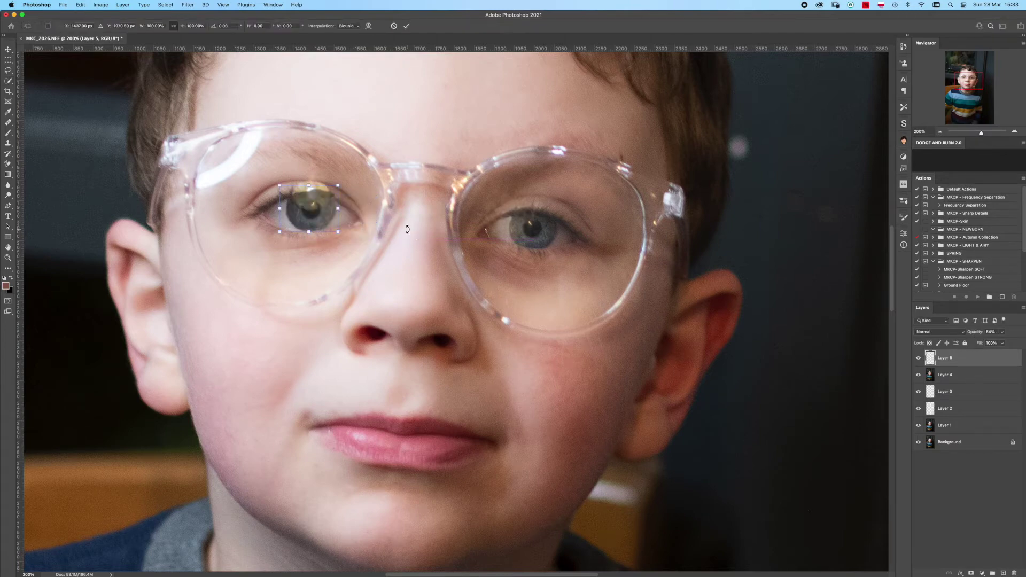
key(Down)
key(Down)
key(Down)
click(406, 26)
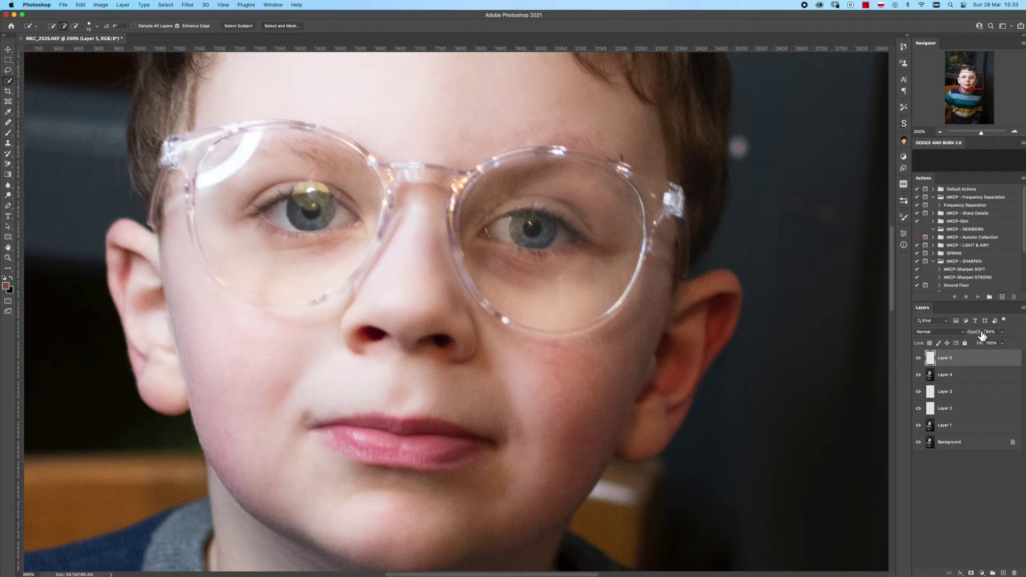
text(100)
key(Return)
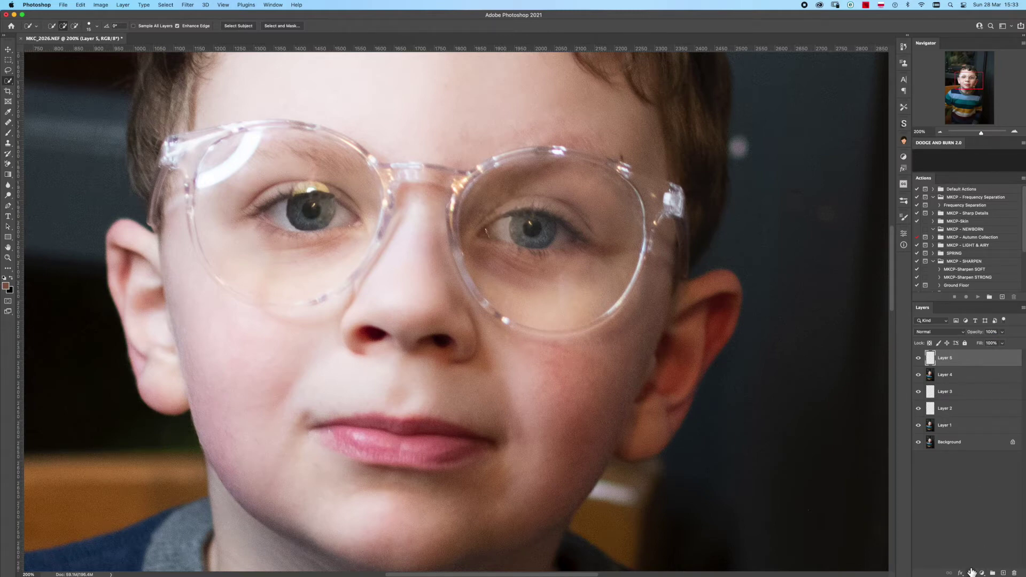
click(972, 572)
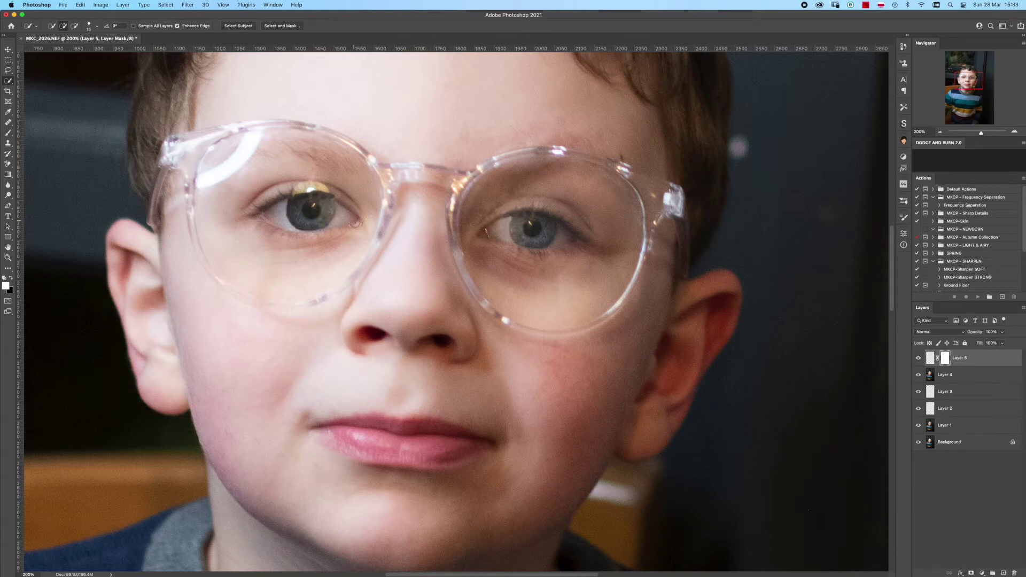
- Paint black at 10% flow on Layer 5's mask to blend the under-eye edge, then add Layer 6
key(b)
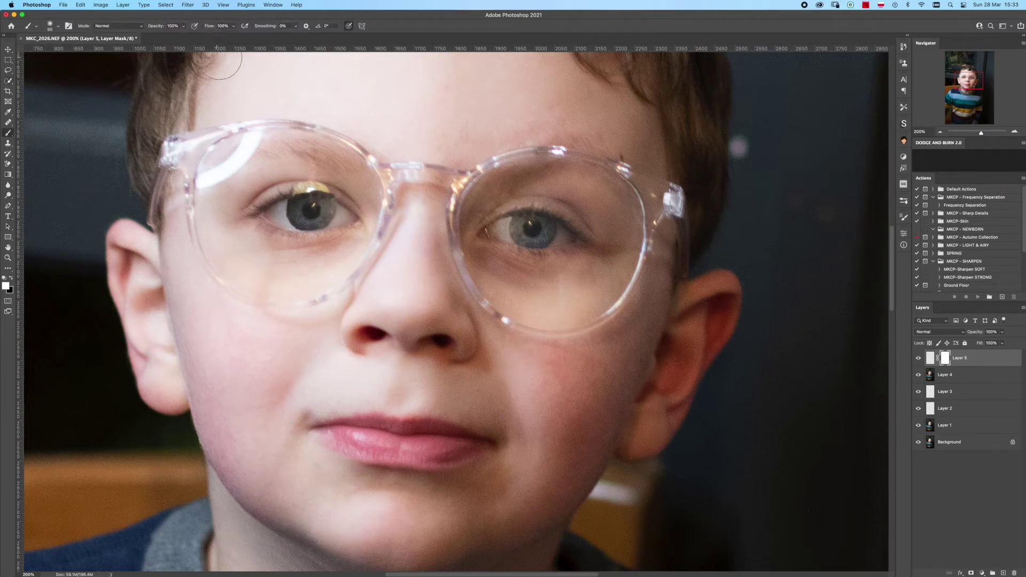
key(x)
drag(206, 32, 181, 32)
drag(287, 232, 279, 230)
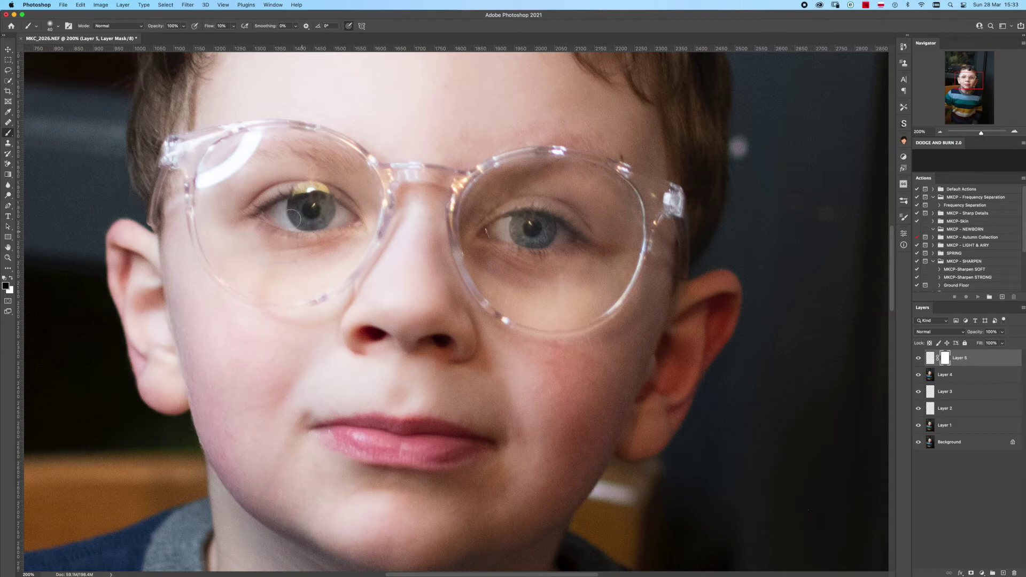
key(bracketleft)
click(1003, 572)
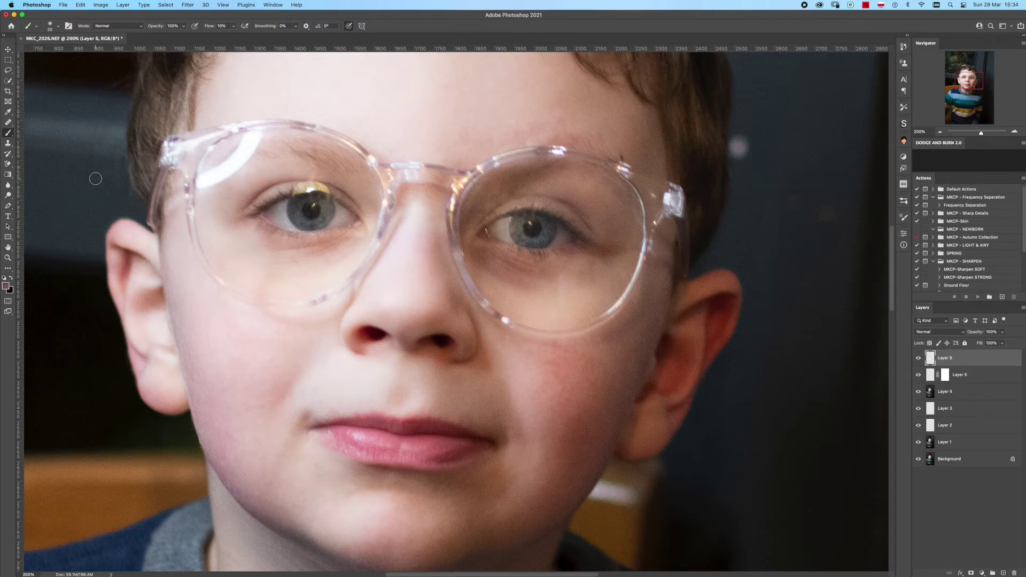
- Clone clean skin over the gold reflection on the left iris and eyelid, then add Layer 7
click(7, 143)
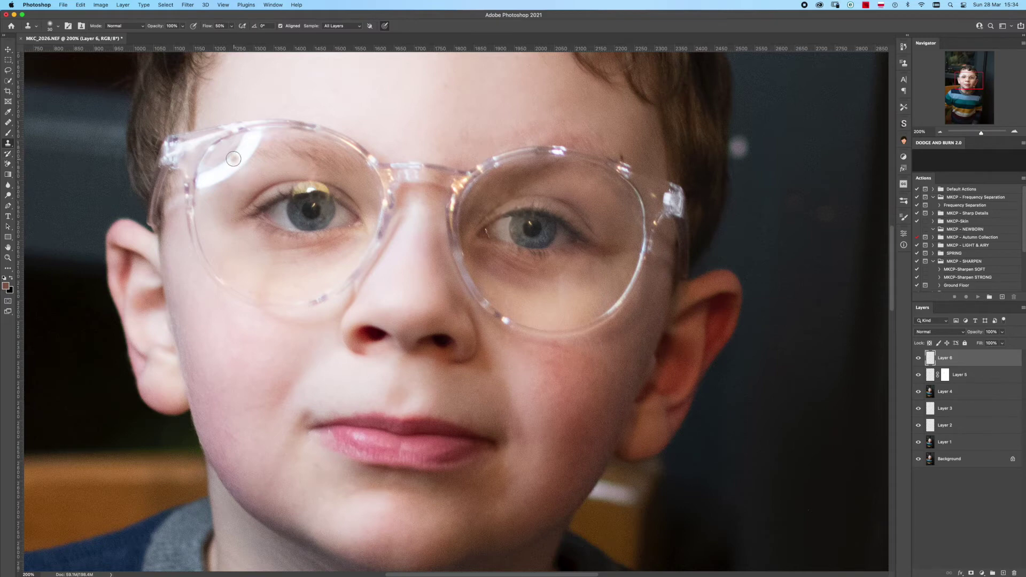
key(super+plus)
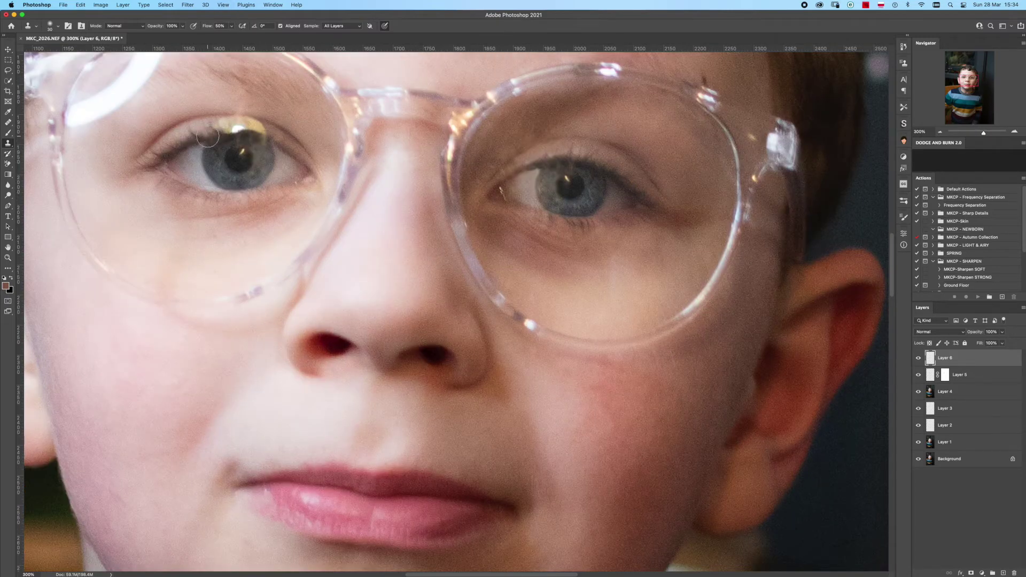
alt+click(206, 125)
click(225, 125)
drag(224, 131, 266, 139)
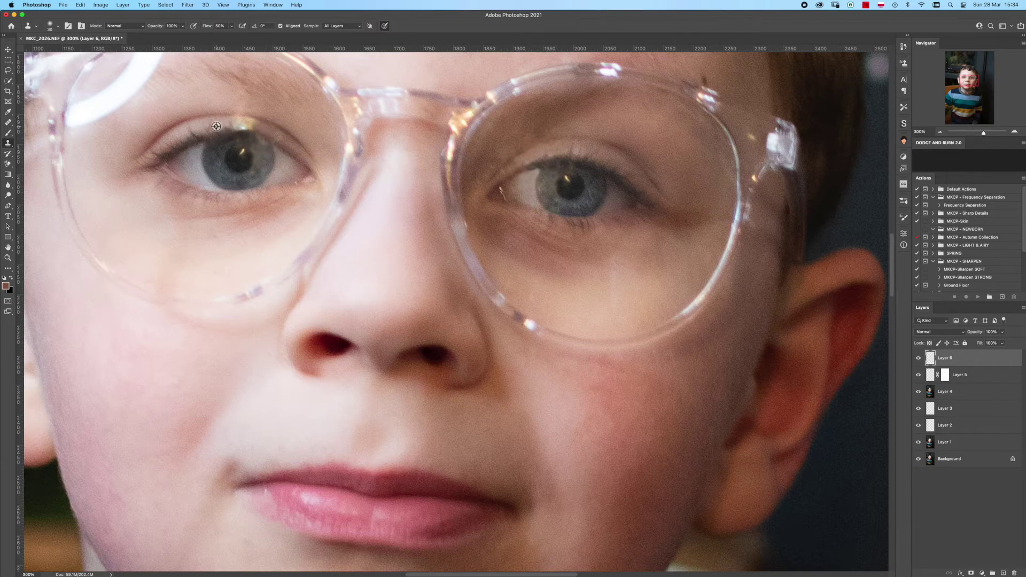
alt+click(219, 115)
drag(240, 122, 249, 124)
key(super+minus)
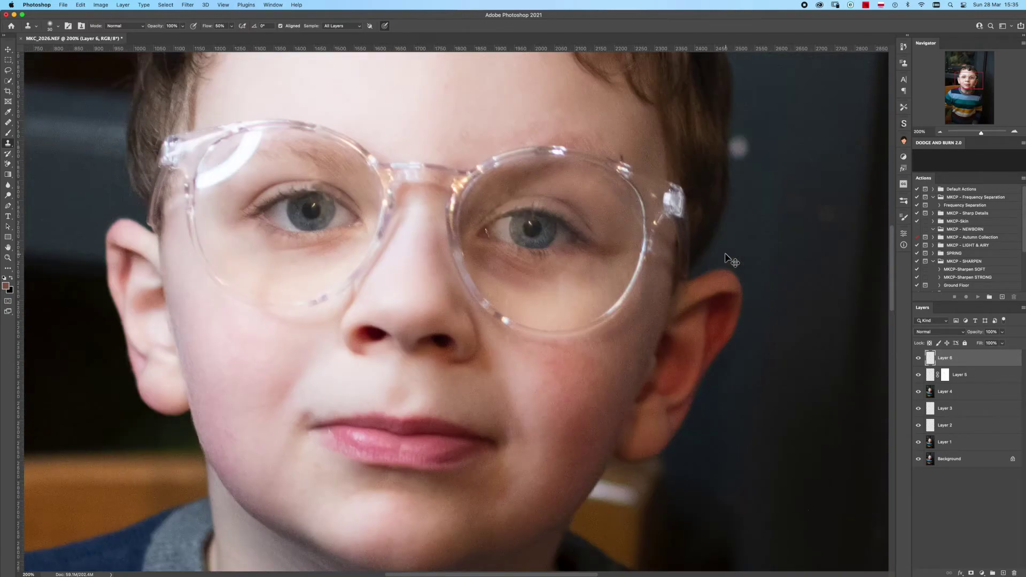
key(super+equal)
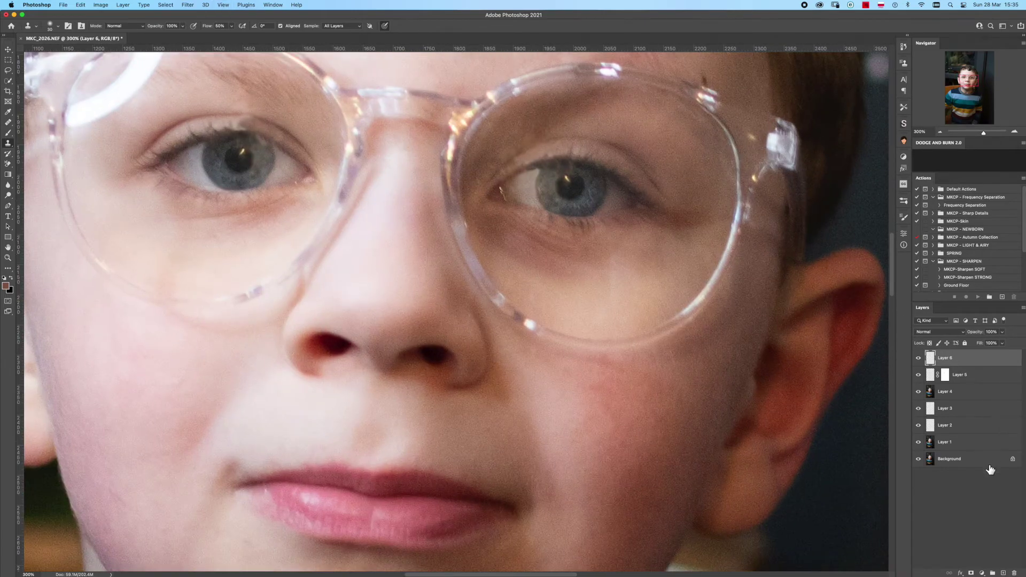
click(1004, 573)
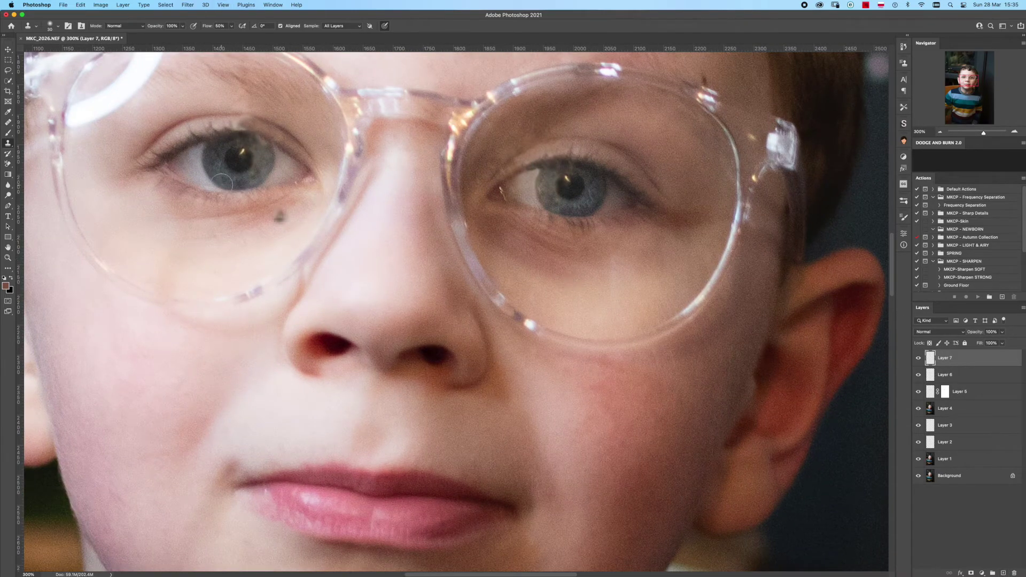
- Heal the light patch above the left iris and the upper eyelid with a smaller Healing Brush
click(8, 134)
key(j)
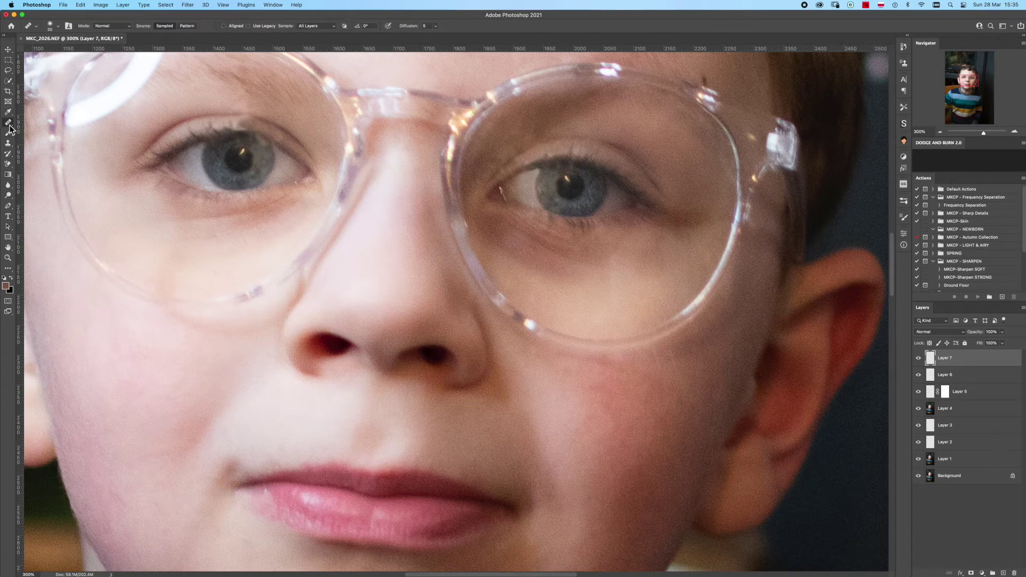
key(bracketleft)
drag(257, 105, 237, 125)
drag(239, 128, 235, 126)
- Heal the upper eyelid from sampled clean skin, undo a bad stroke, and heal the brow glare
alt+click(276, 134)
drag(259, 127, 241, 125)
drag(247, 127, 251, 122)
key(super+z)
drag(238, 107, 239, 106)
- Check the whole portrait, then stamp all visible layers onto a new Layer 8
key(super+minus)
key(super+minus)
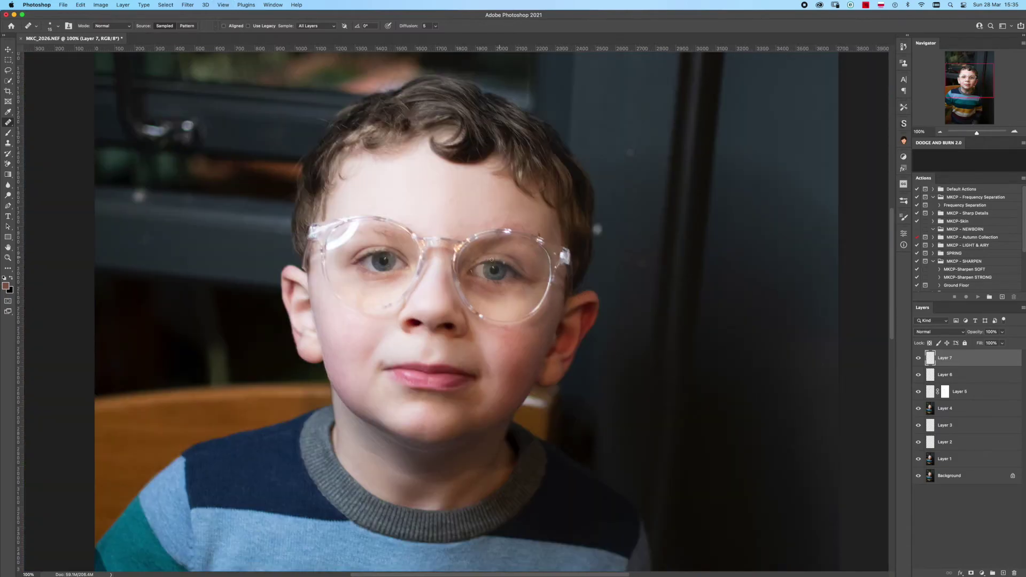
key(super+plus)
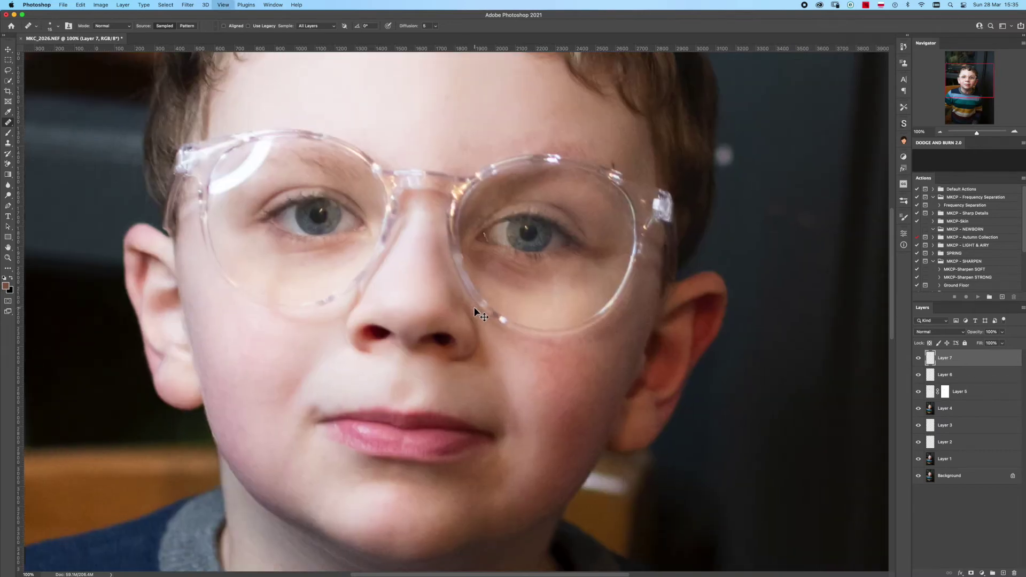
key(super+plus)
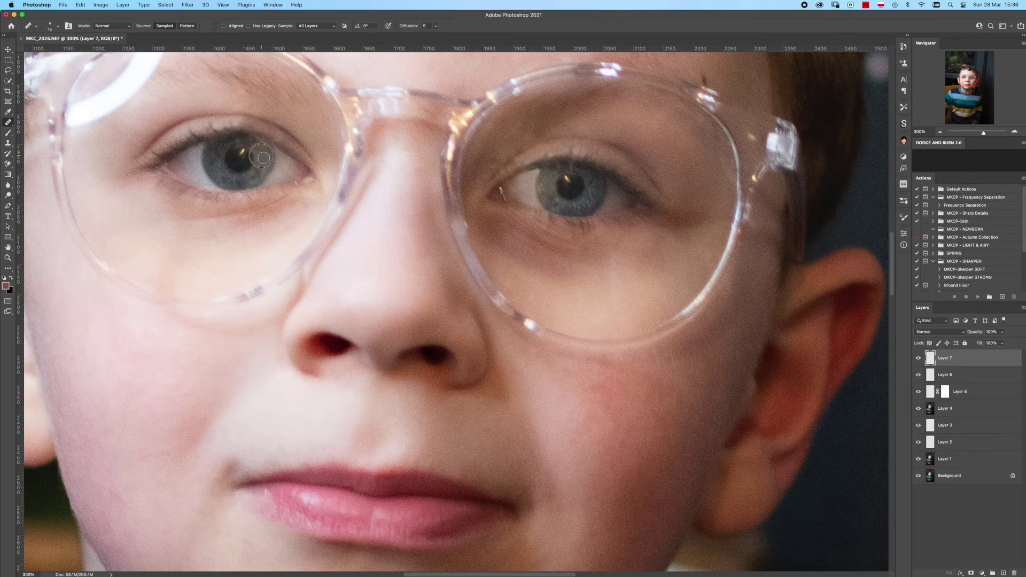
key(super+minus)
key(super+minus)
key(super+plus)
key(super+plus)
key(super+minus)
key(super+minus)
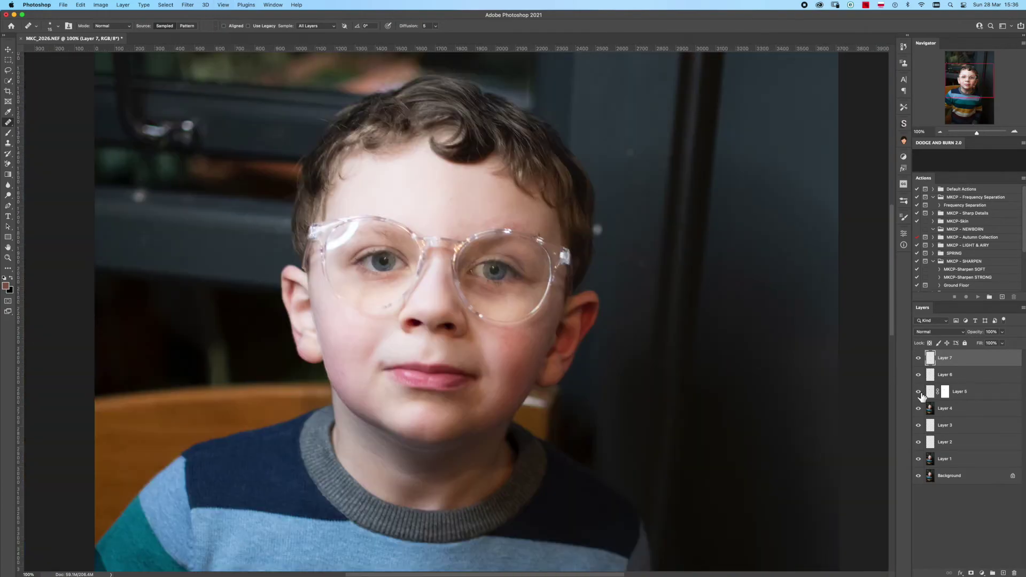
drag(957, 366, 958, 363)
key(super+alt+shift+e)
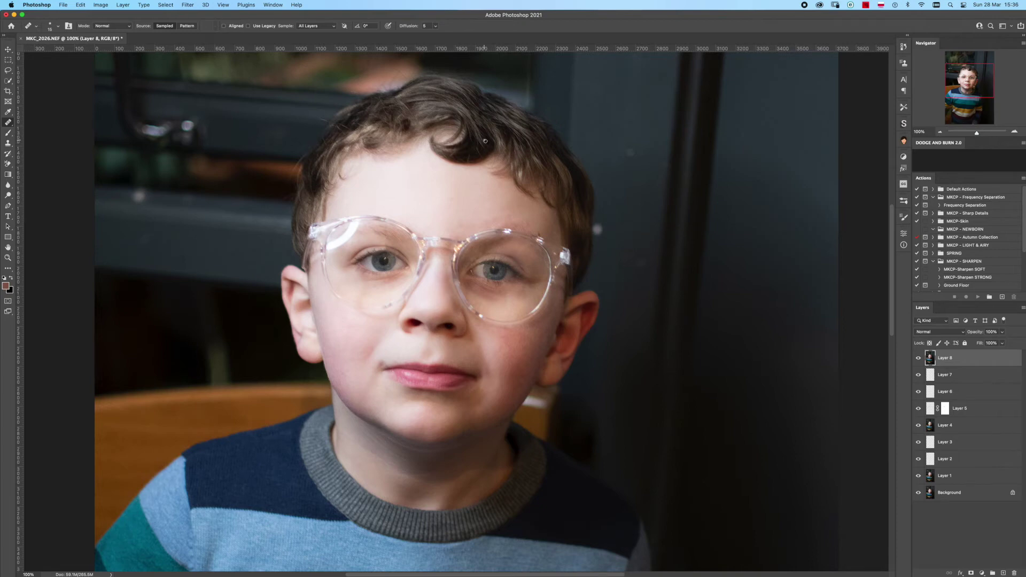
- Open the Liquify filter on Layer 8 and zoom in on the face
click(187, 5)
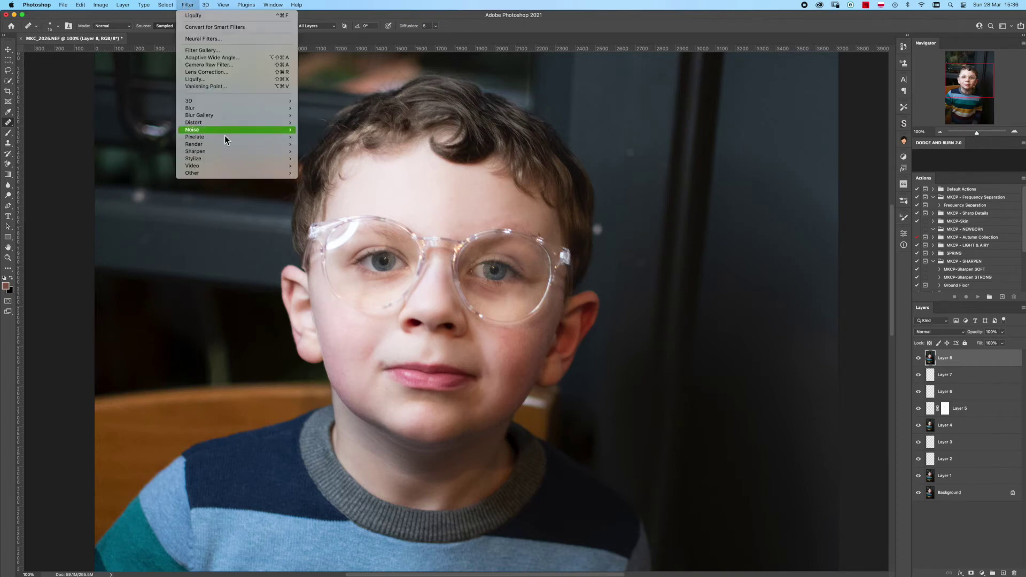
click(219, 79)
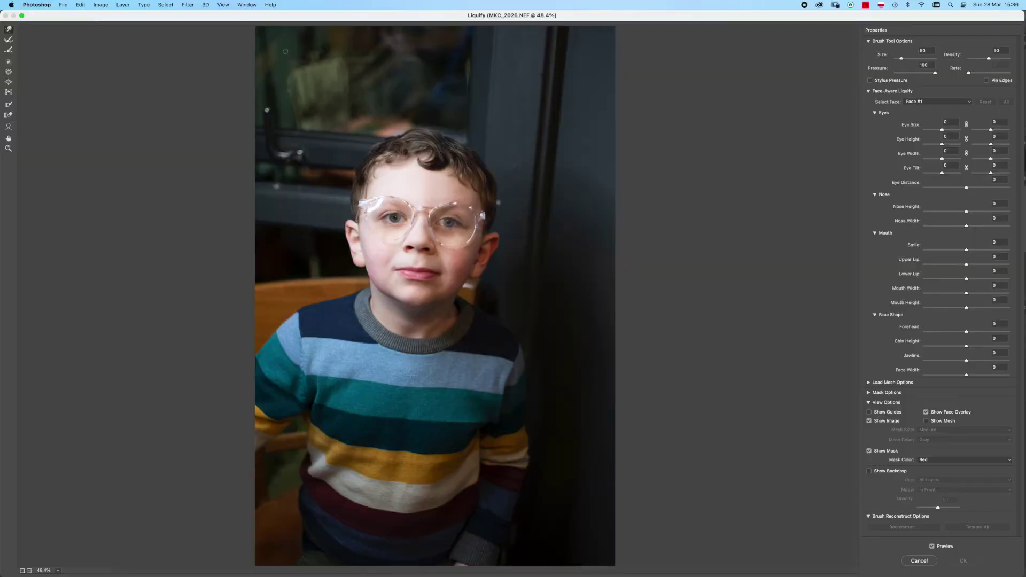
key(ctrl+plus)
key(ctrl+plus)
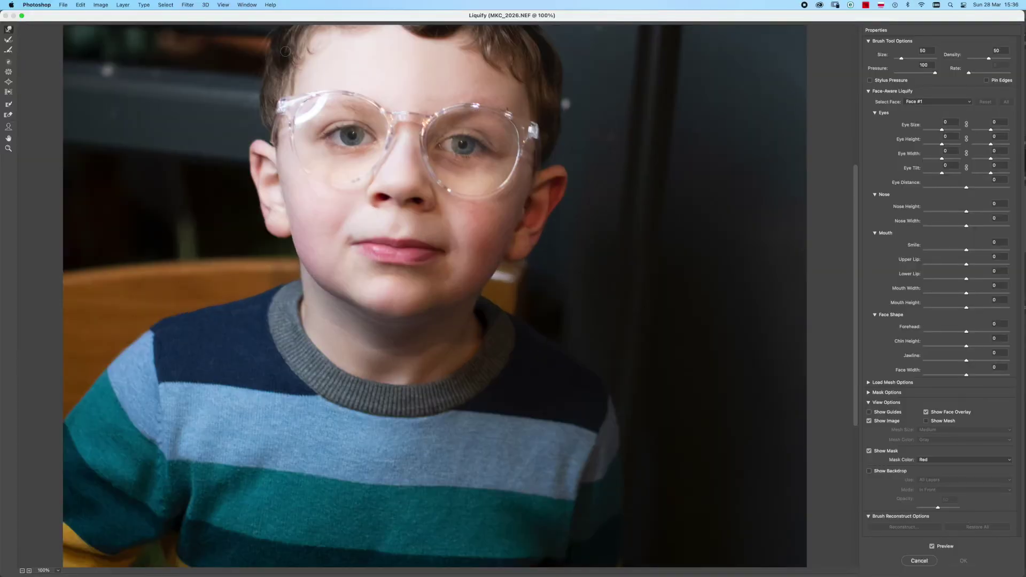
key(ctrl+minus)
key(ctrl+plus)
key(ctrl+plus)
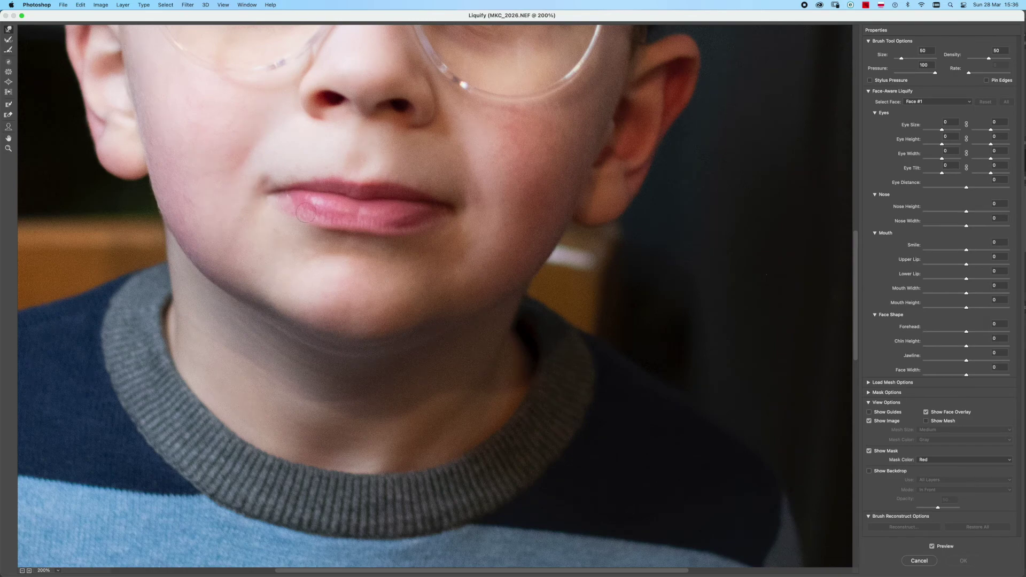
scroll(310, 183, up, 5)
scroll(357, 316, up, 5)
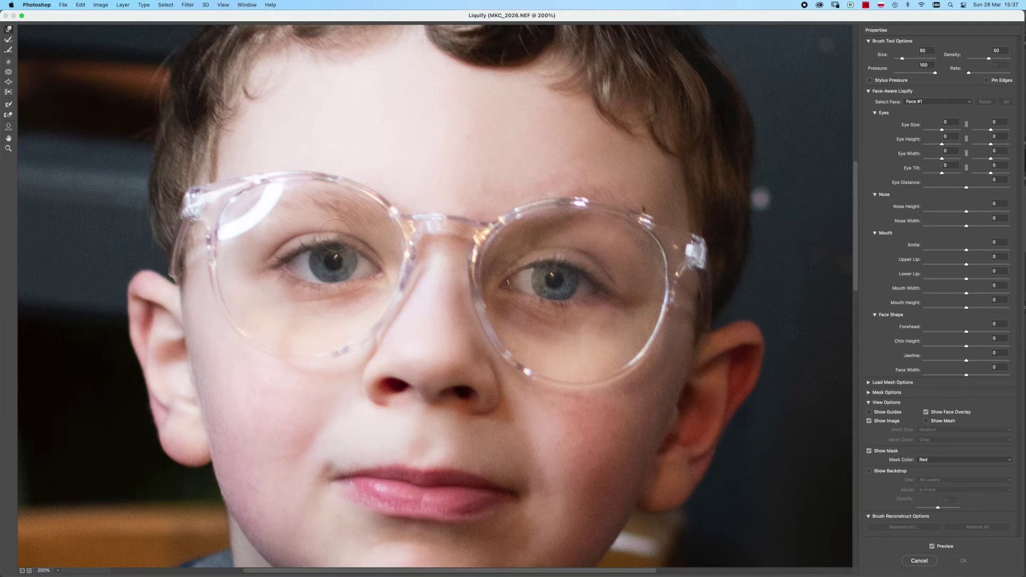
- Warp the skin near the eyelid with a small brush, compare with the original, and apply Liquify
key(bracketleft)
drag(334, 247, 337, 243)
key(bracketright)
key(bracketright)
key(bracketright)
click(950, 543)
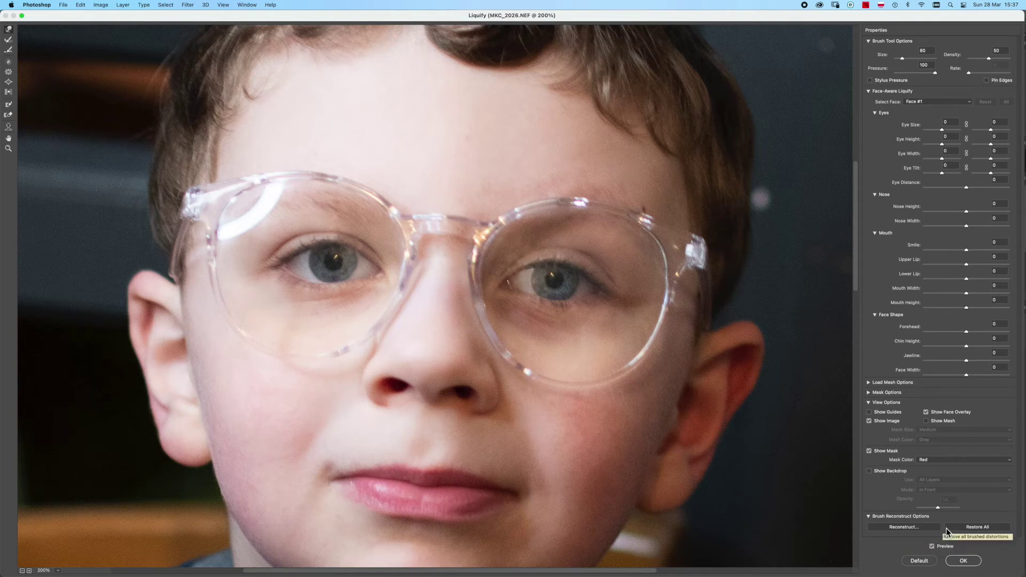
key(super+0)
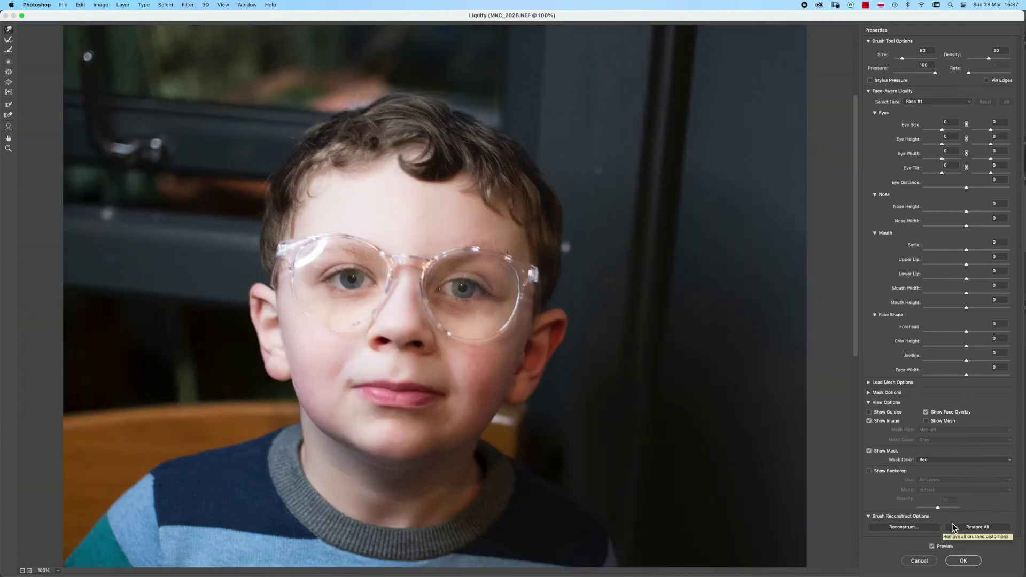
click(949, 546)
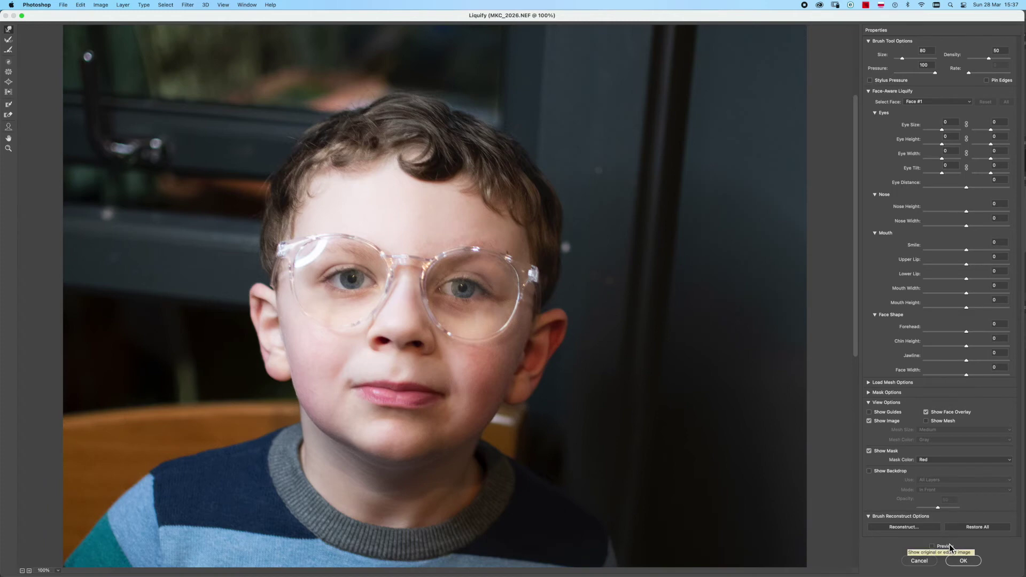
click(946, 547)
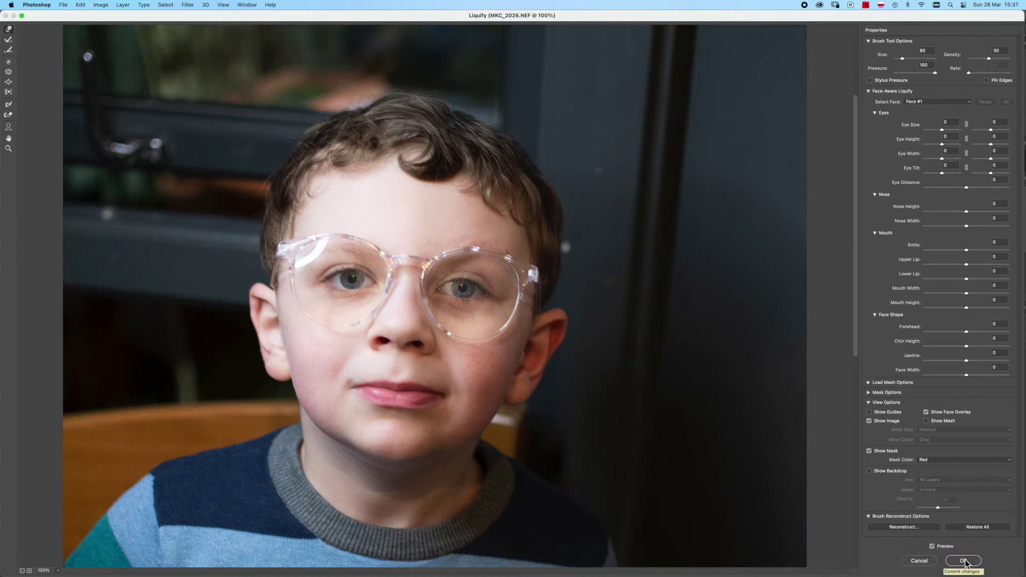
click(963, 560)
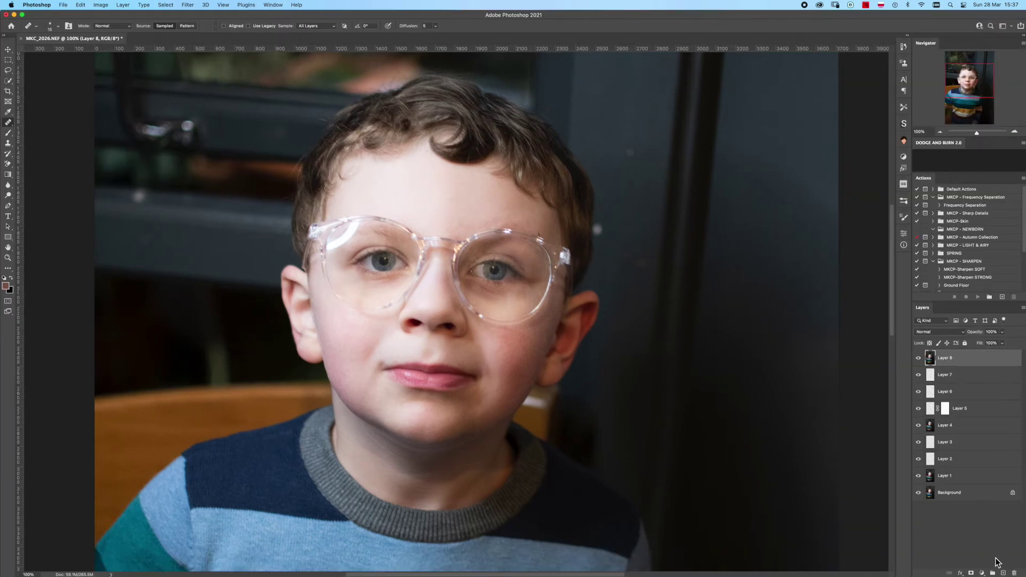
- Add a new empty Layer 9 and switch to the Mixer Brush
click(1004, 574)
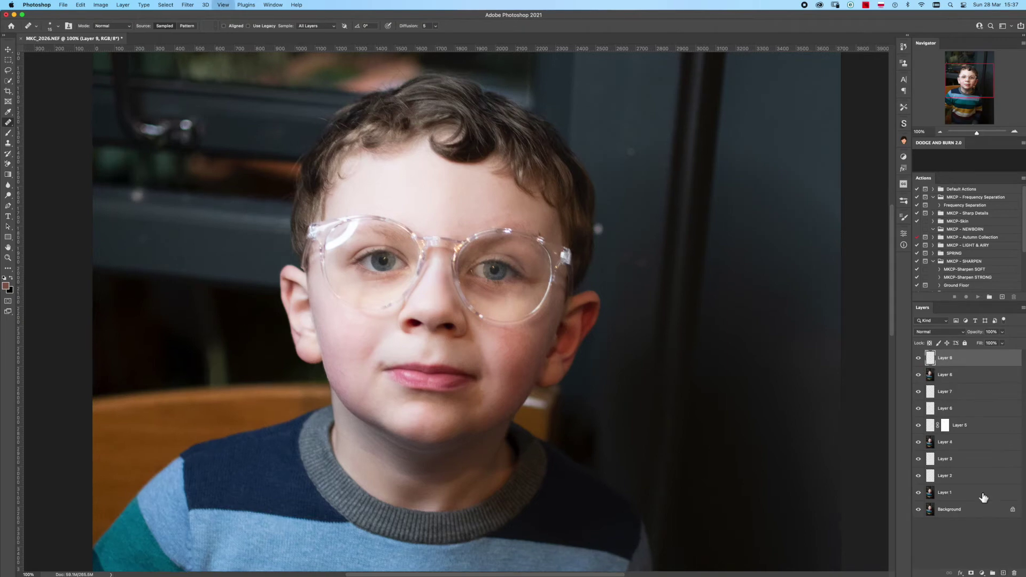
key(ctrl+plus)
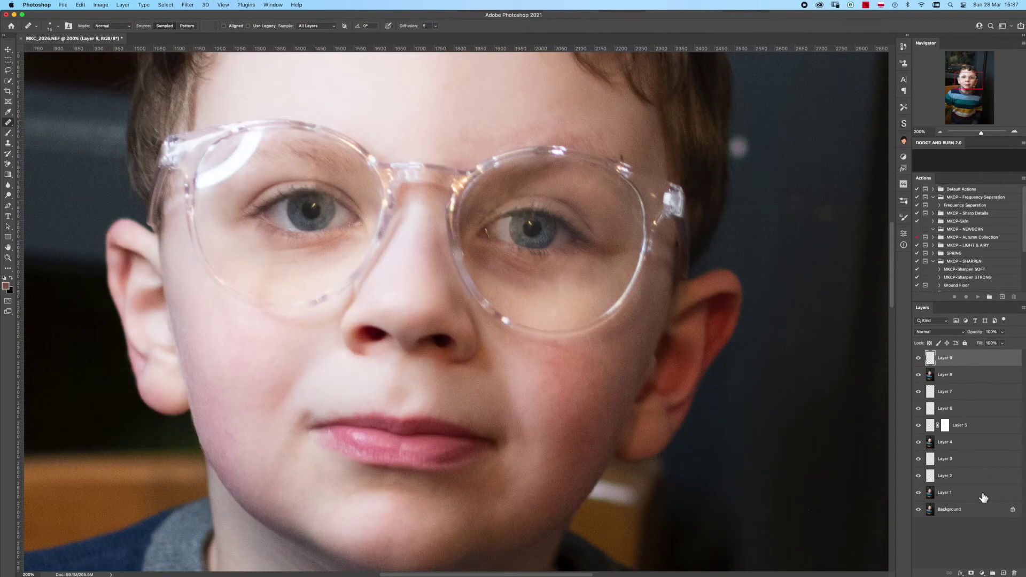
click(8, 133)
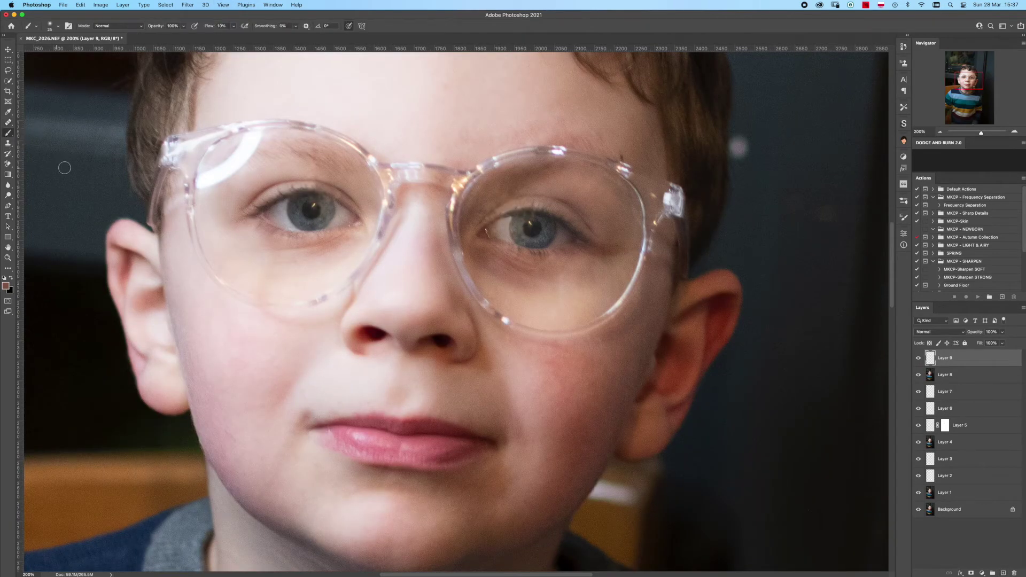
right_click(8, 134)
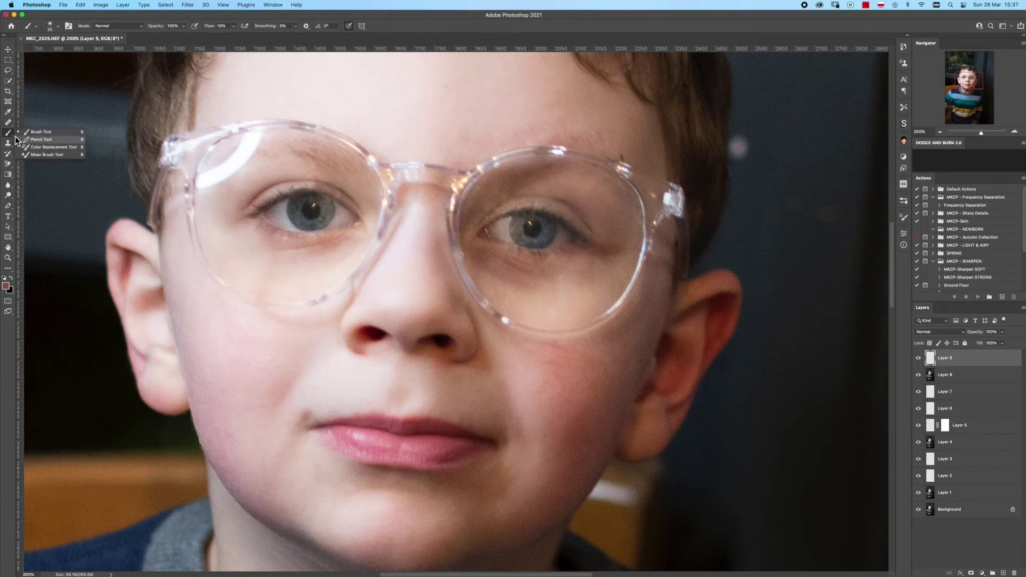
click(37, 155)
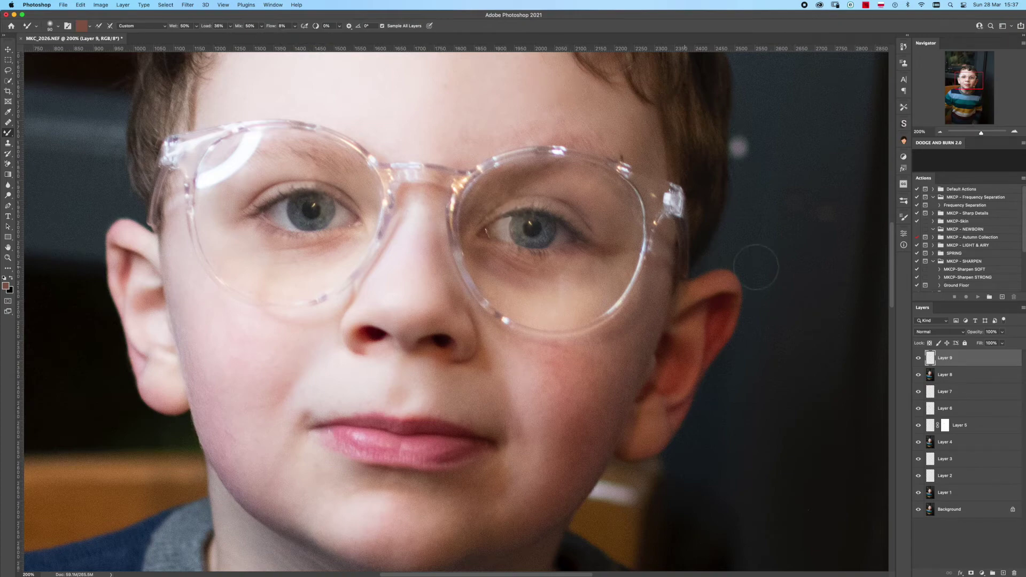
- Load a smaller Mixer Brush with light skin tones sampled from the brow and eyebrow area
key(ctrl+plus)
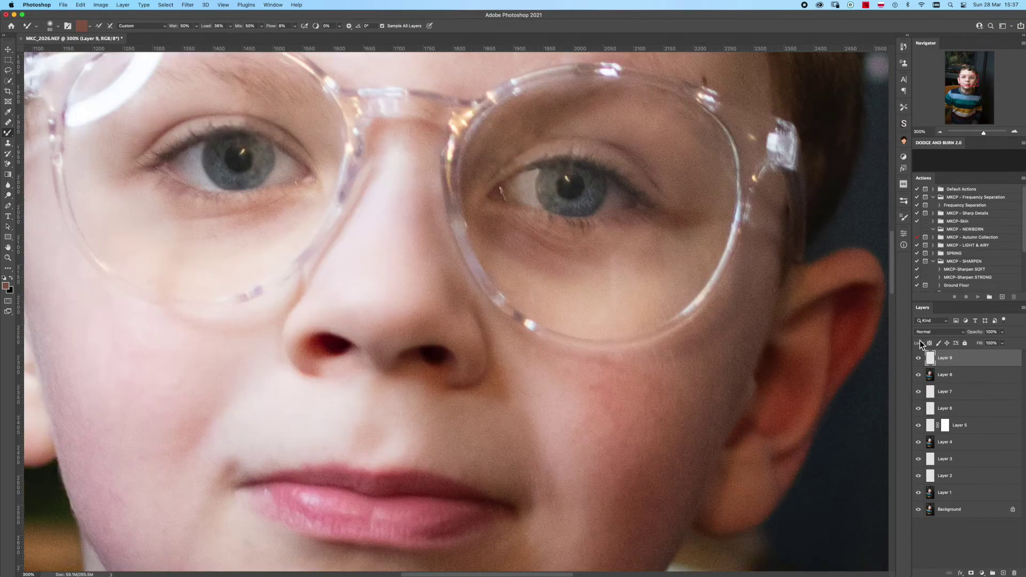
alt+click(219, 95)
key(bracketleft)
key(bracketleft)
key(bracketleft)
key(bracketleft)
key(bracketleft)
key(ctrl+minus)
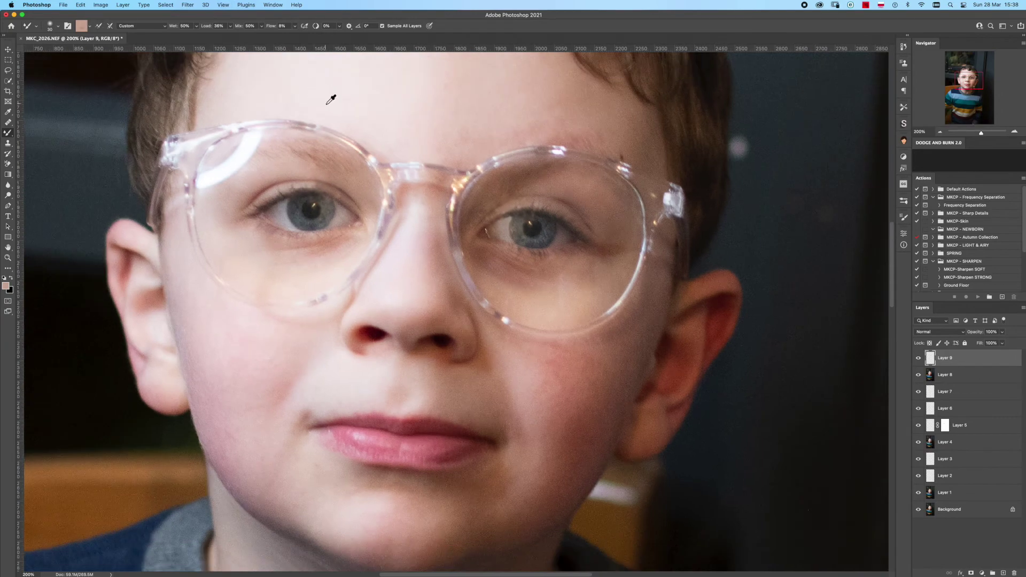
alt+click(329, 186)
key(ctrl+plus)
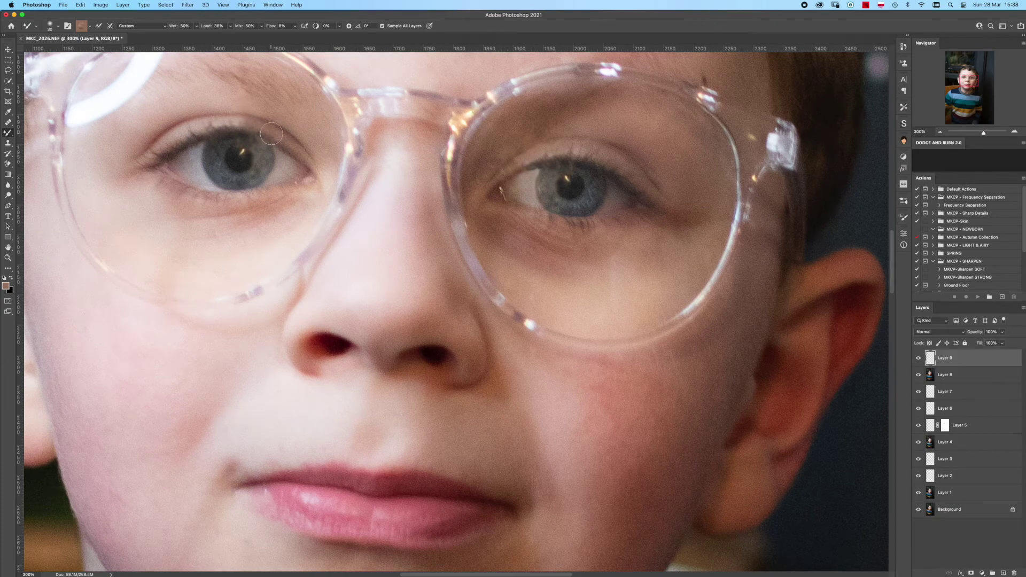
alt+click(212, 107)
- Sample darker eyelid-crease and lighter above-eye skin tones, then toggle Layer 9 to compare
alt+click(257, 108)
alt+click(273, 127)
alt+click(196, 104)
alt+click(201, 95)
key(super+minus)
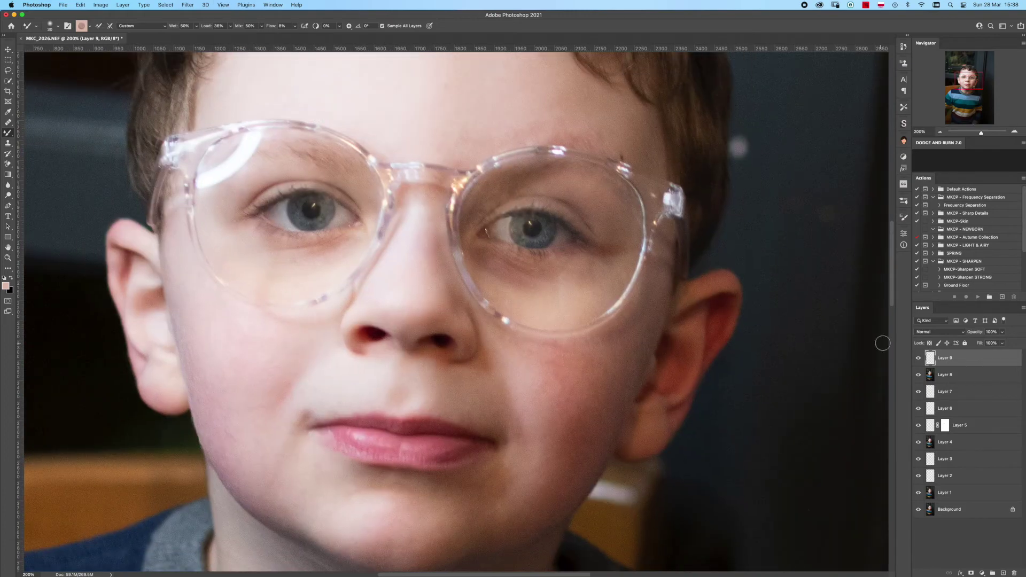
click(919, 358)
click(223, 5)
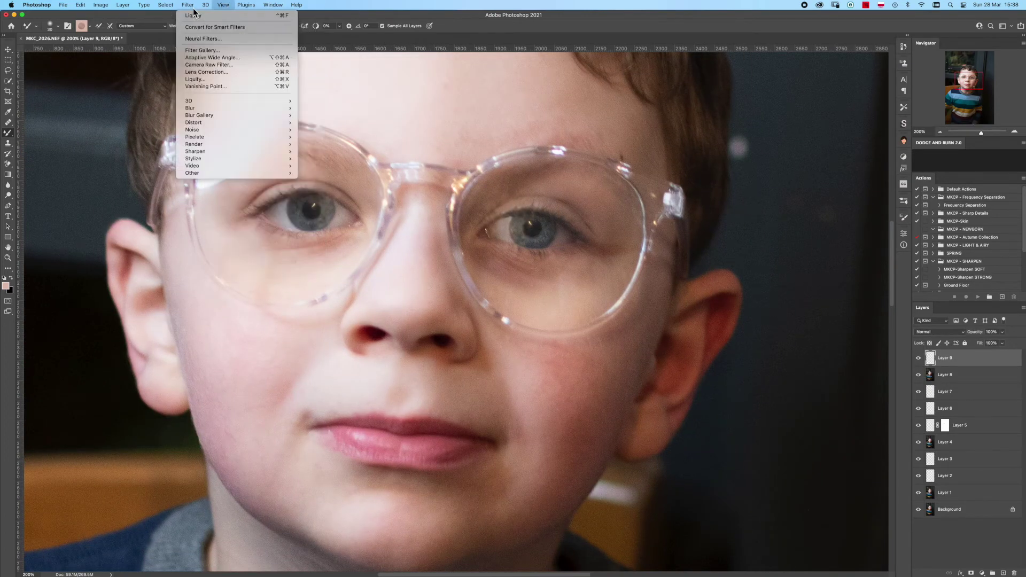
mouse_move(232, 130)
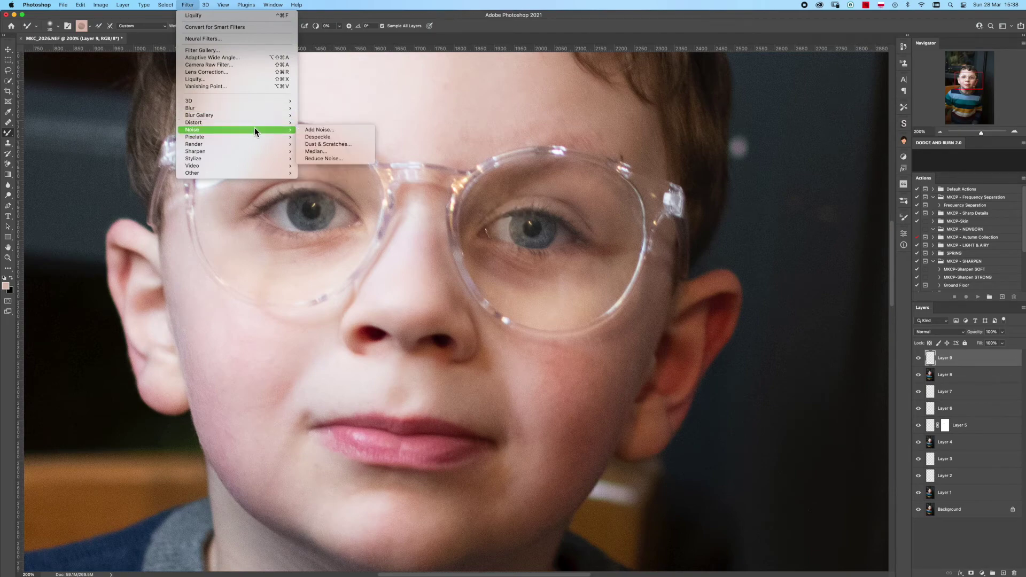
- Apply Add Noise to Layer 9 at about 3.8%, then show all retouch layers again
click(311, 131)
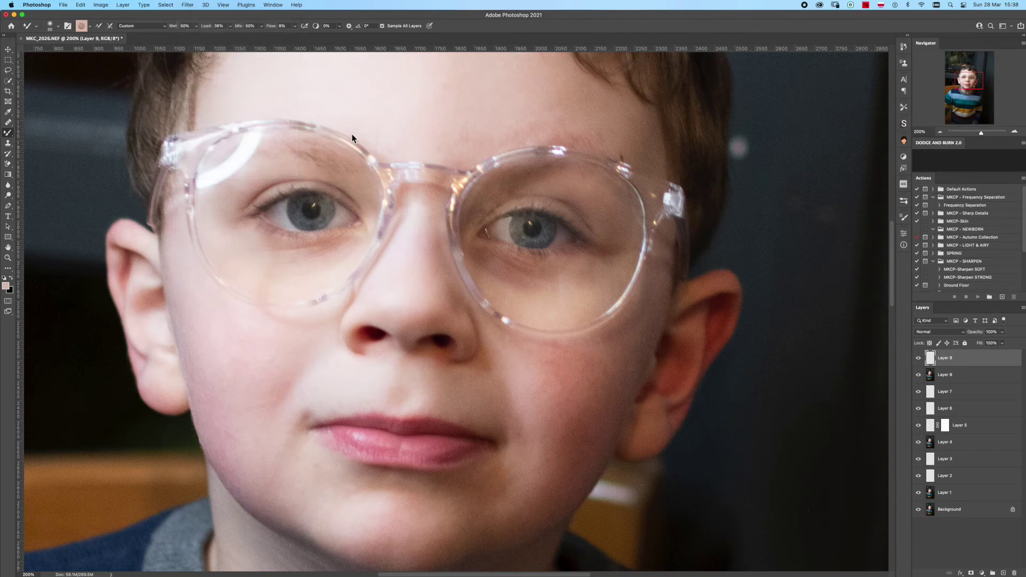
key(super+plus)
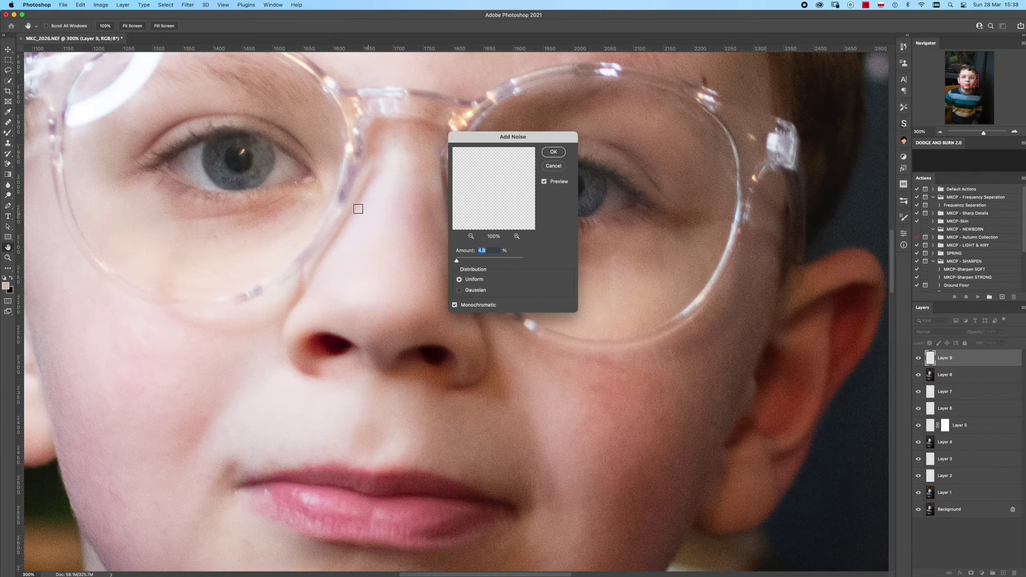
click(480, 252)
click(553, 154)
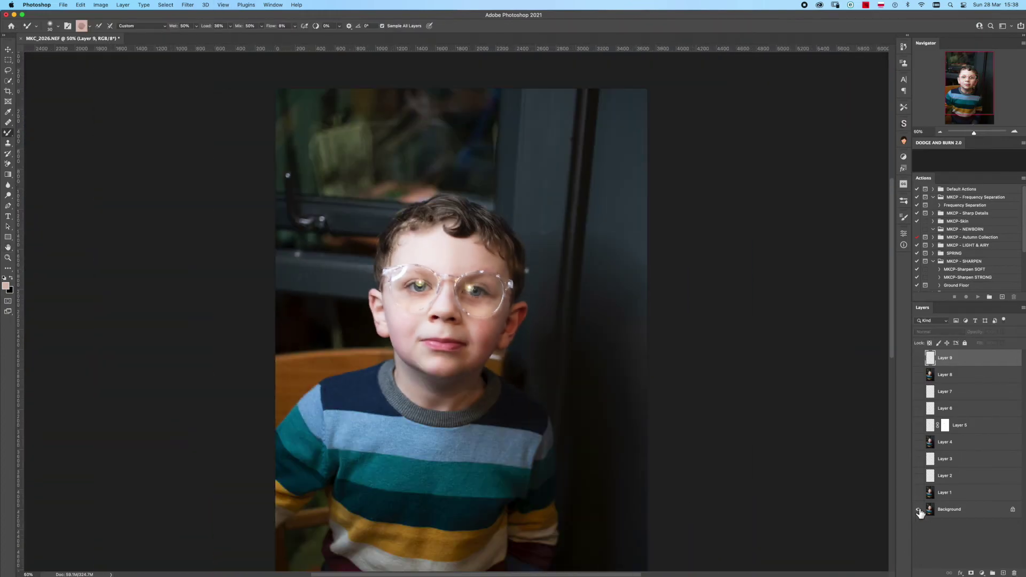
alt+click(919, 510)
- Add a layer mask to Layer 8 and invert it to black to hide the layer
key(super+1)
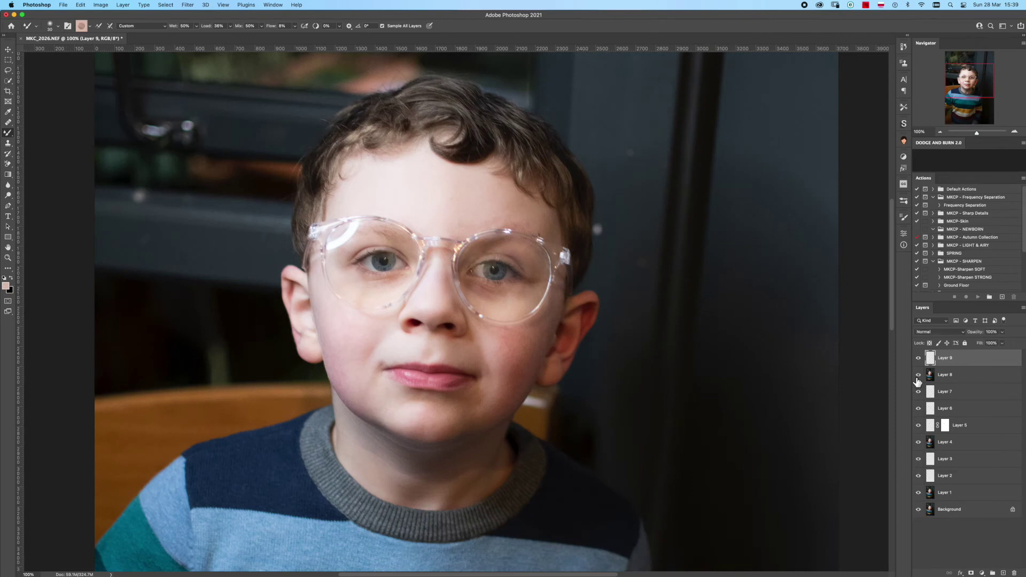
click(943, 376)
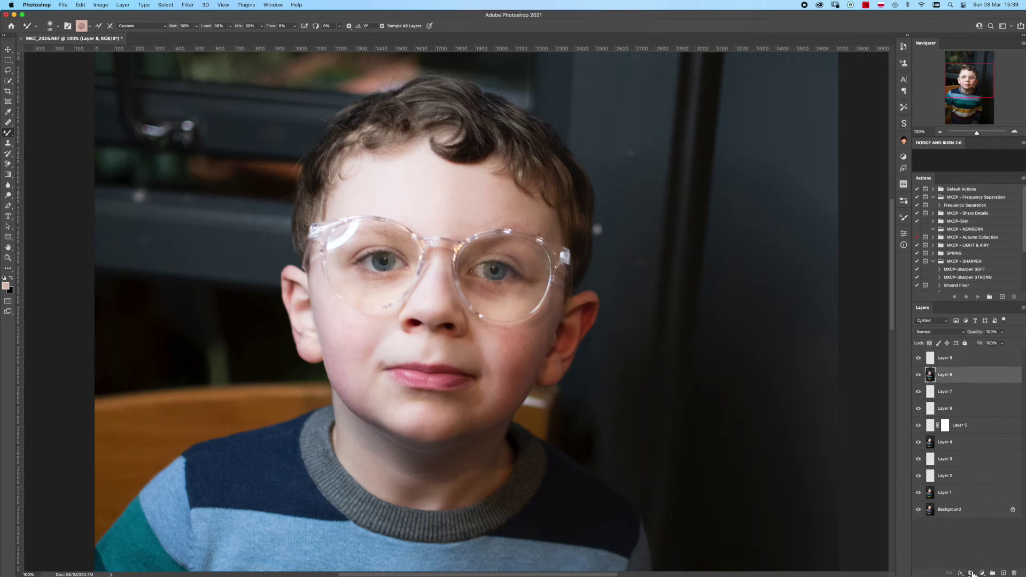
click(971, 573)
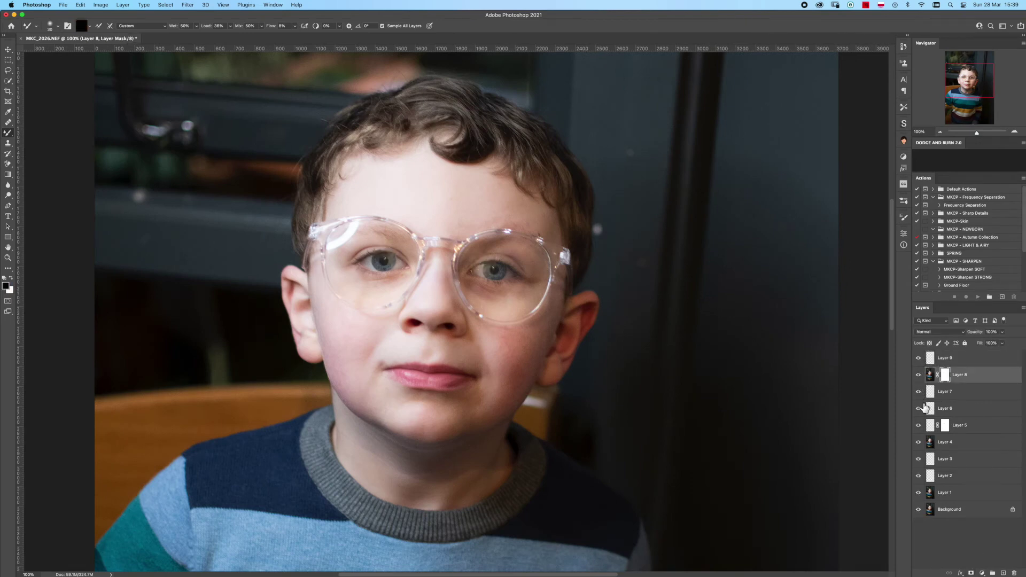
key(super+plus)
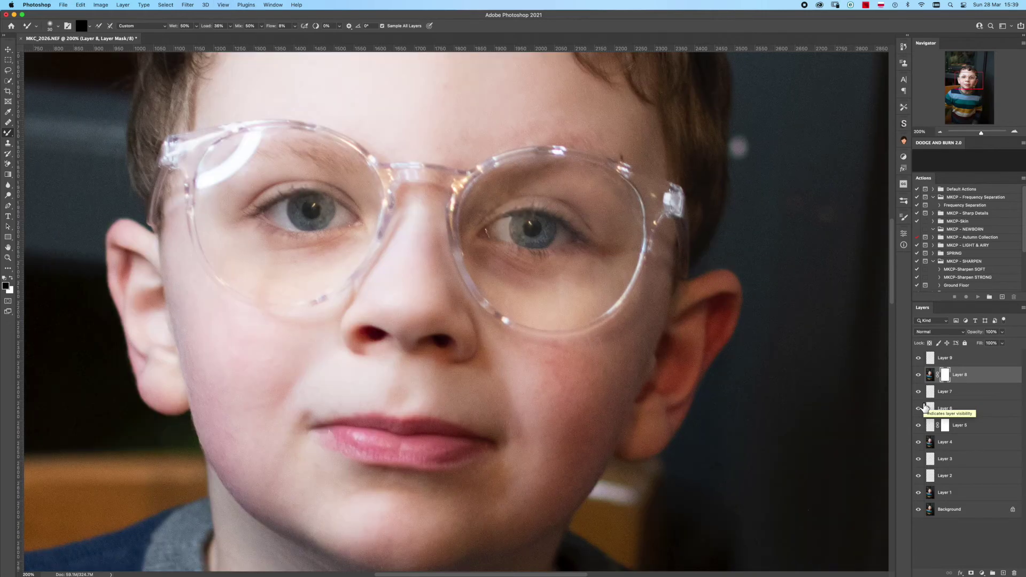
key(super+i)
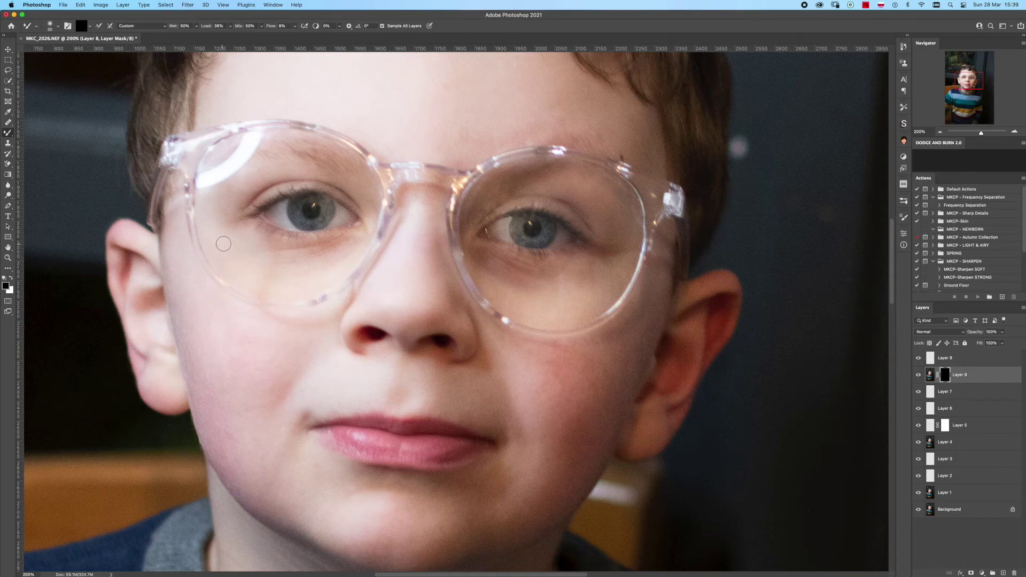
- Set up the regular brush with 100% flow, white foreground, and size about 45
right_click(8, 133)
click(43, 131)
drag(204, 25, 241, 27)
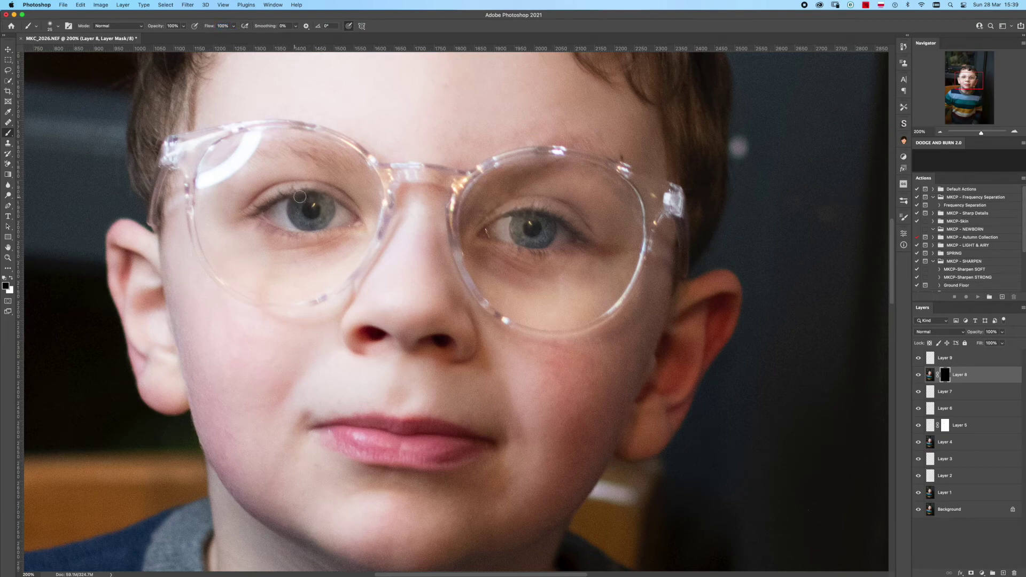
key(x)
drag(324, 200, 289, 200)
- Add a mask to Layer 7, paint black over the left iris, compare, then drag the mask to the trash
click(950, 393)
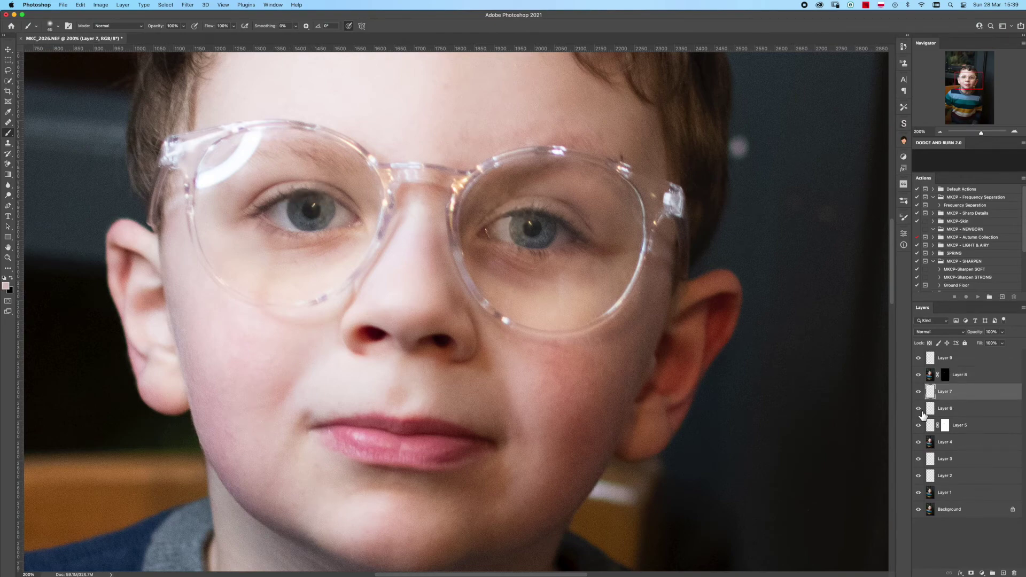
click(972, 573)
key(x)
drag(330, 216, 331, 222)
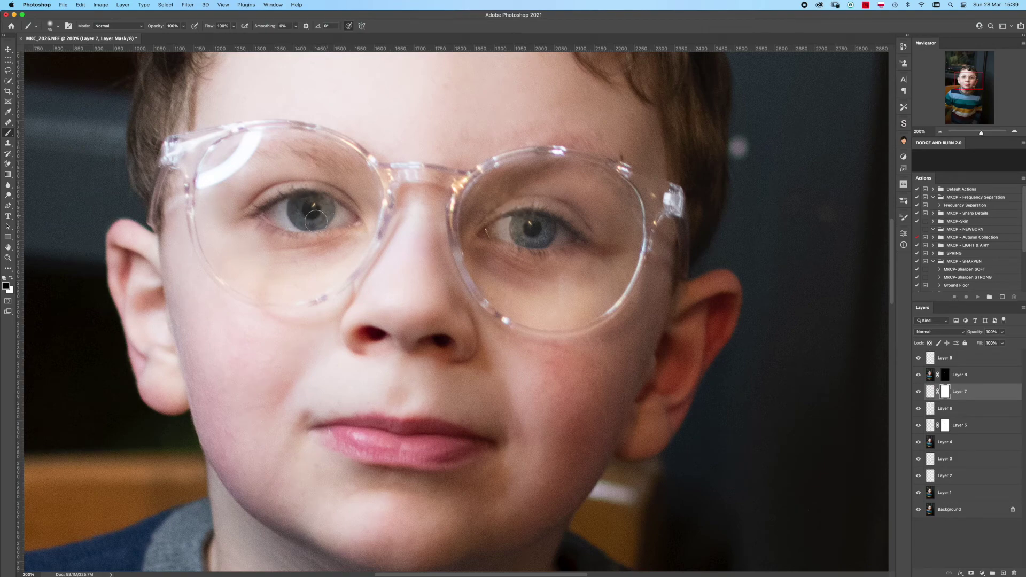
click(919, 392)
click(919, 391)
drag(946, 392, 1014, 572)
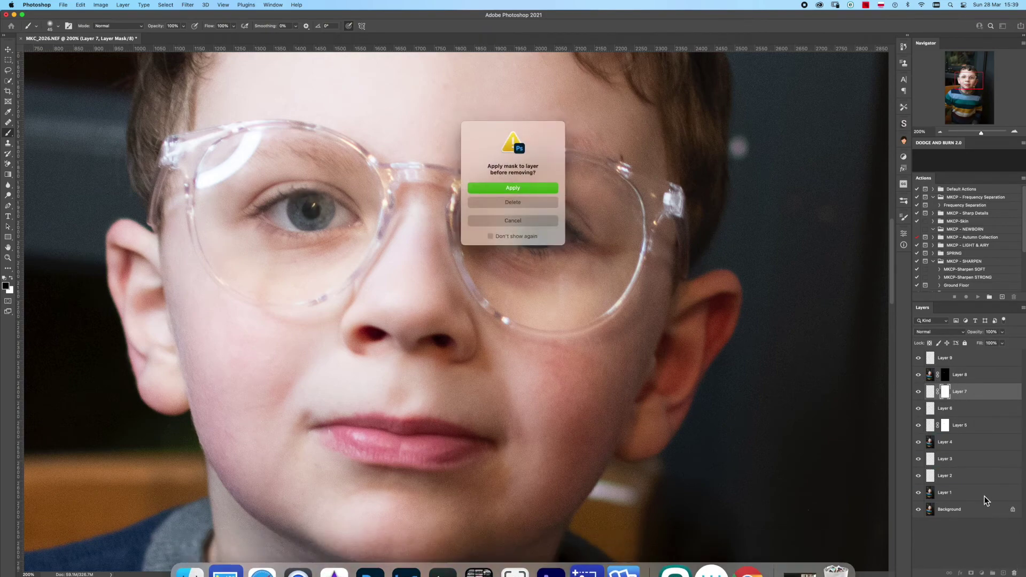
- Delete Layer 7's mask without applying it and refine Layer 5's mask over the left iris
click(530, 202)
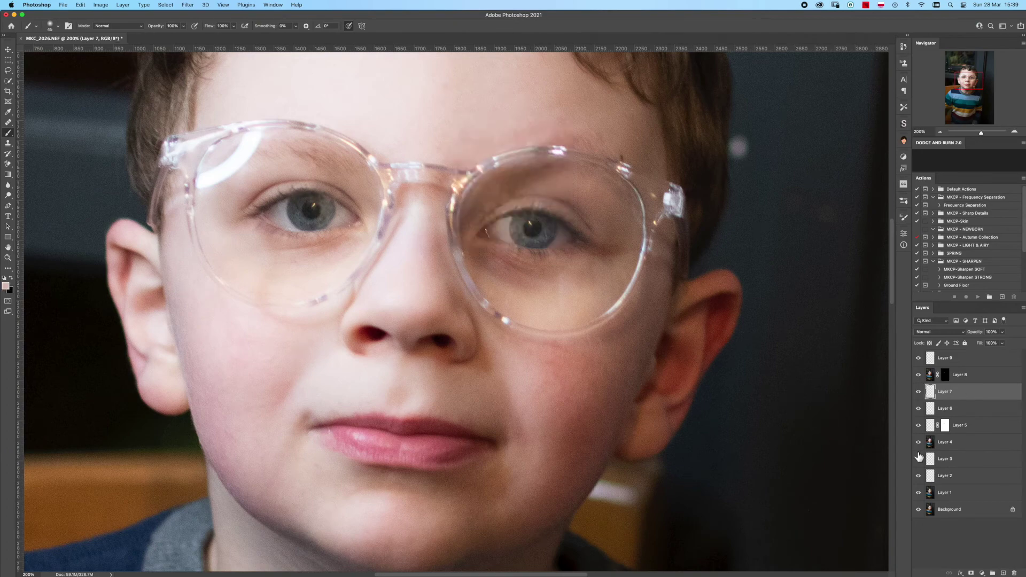
click(945, 426)
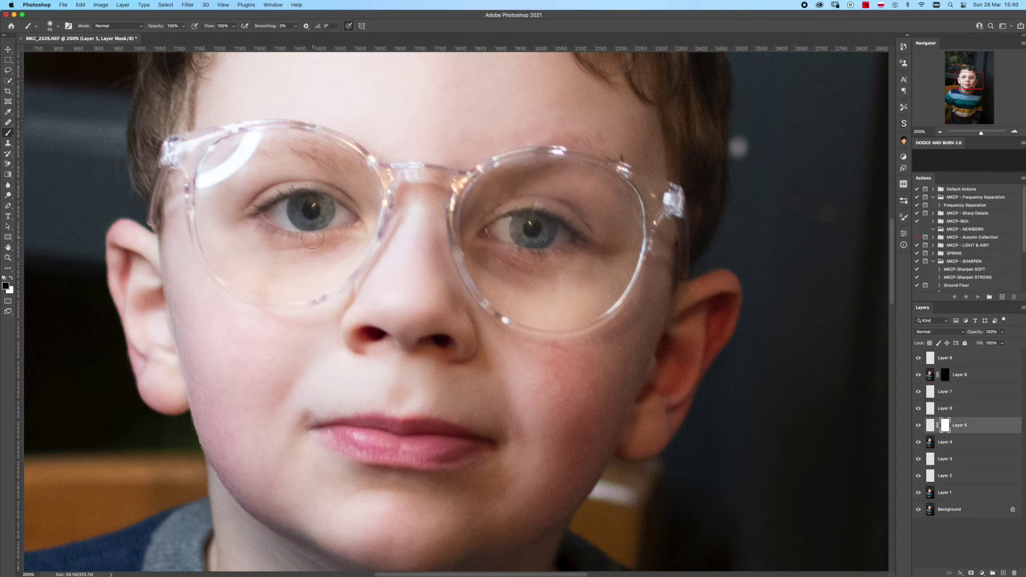
drag(324, 222, 295, 214)
key(super+0)
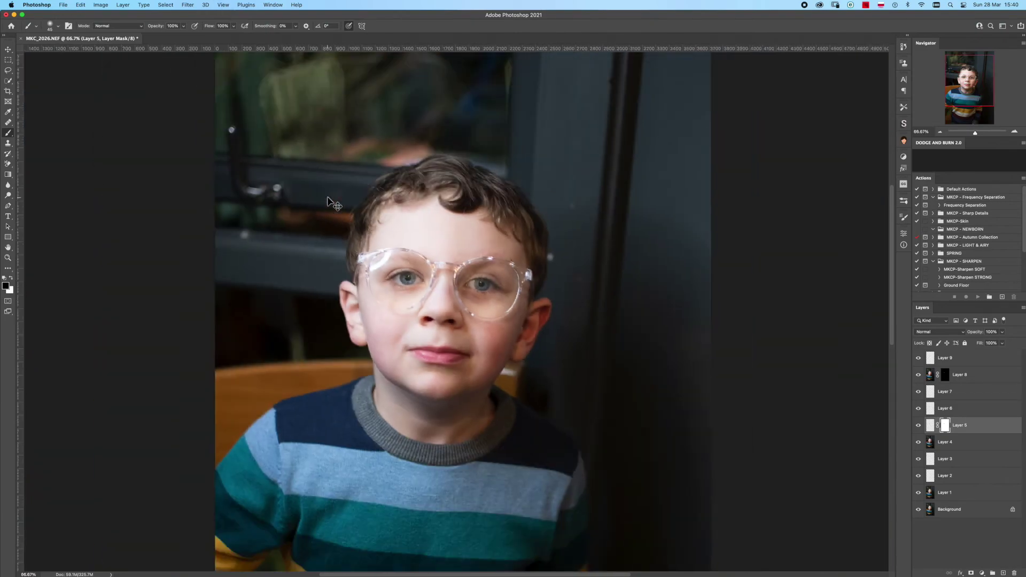
key(super+minus)
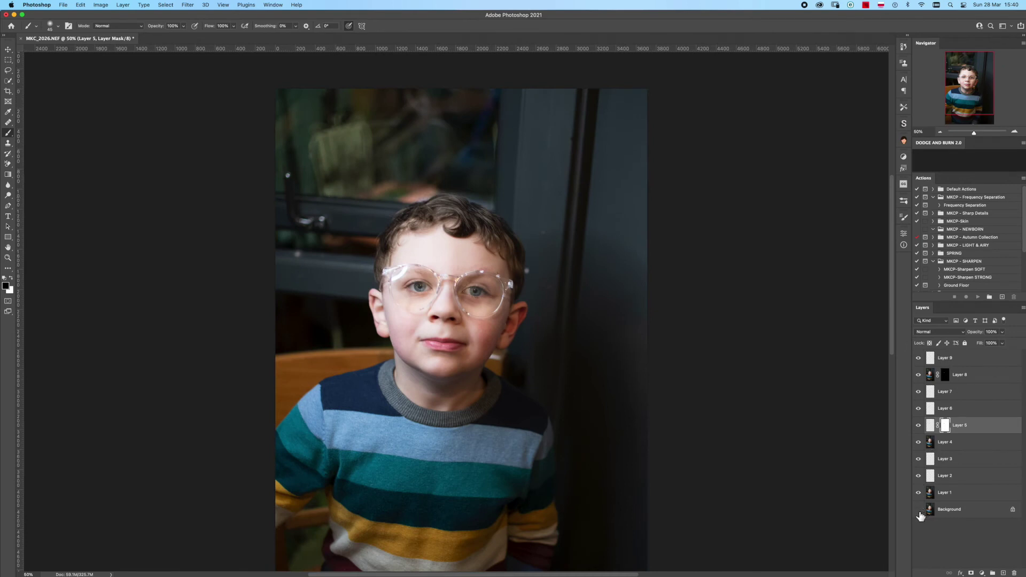
- Toggle between the original Background and the retouched view, then make Layer 9 active
alt+click(919, 511)
alt+click(919, 511)
alt+click(920, 511)
alt+click(919, 510)
alt+click(919, 511)
alt+click(919, 510)
click(962, 359)
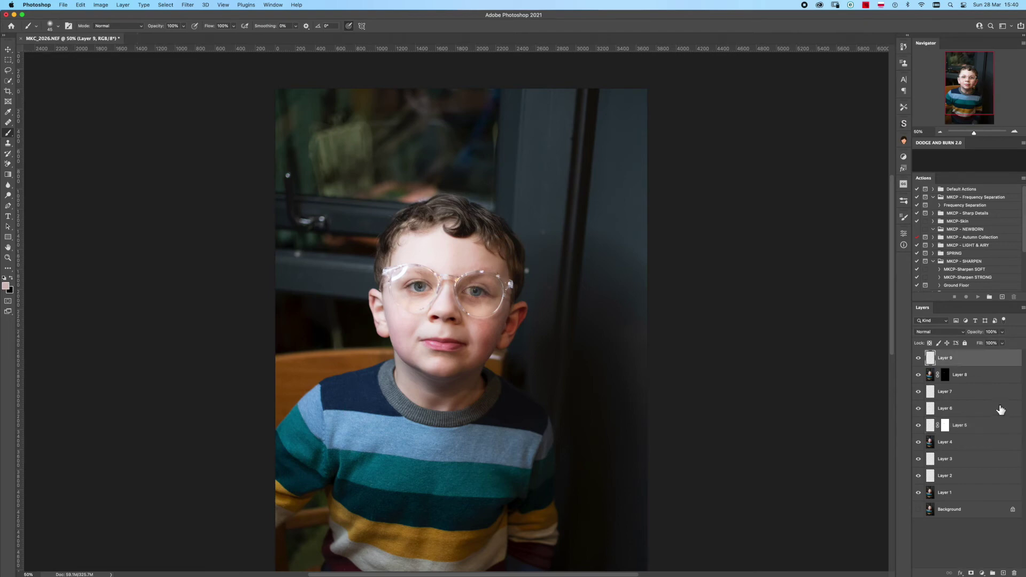
- Zoom to 300% on the eyes, check Layer 8's effect, and select Layer 5's mask
key(ctrl+plus)
key(ctrl+plus)
key(ctrl+plus)
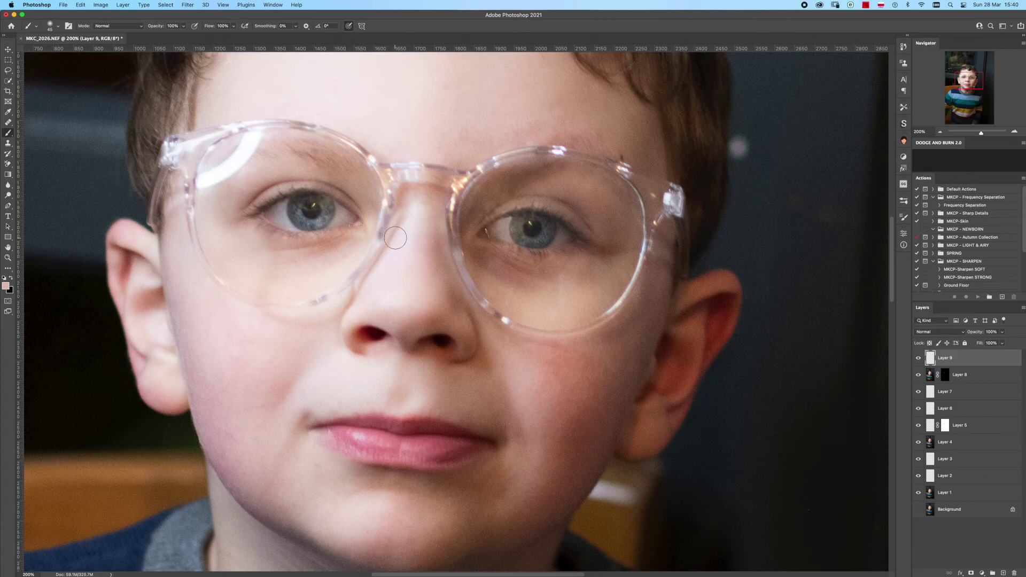
key(ctrl+plus)
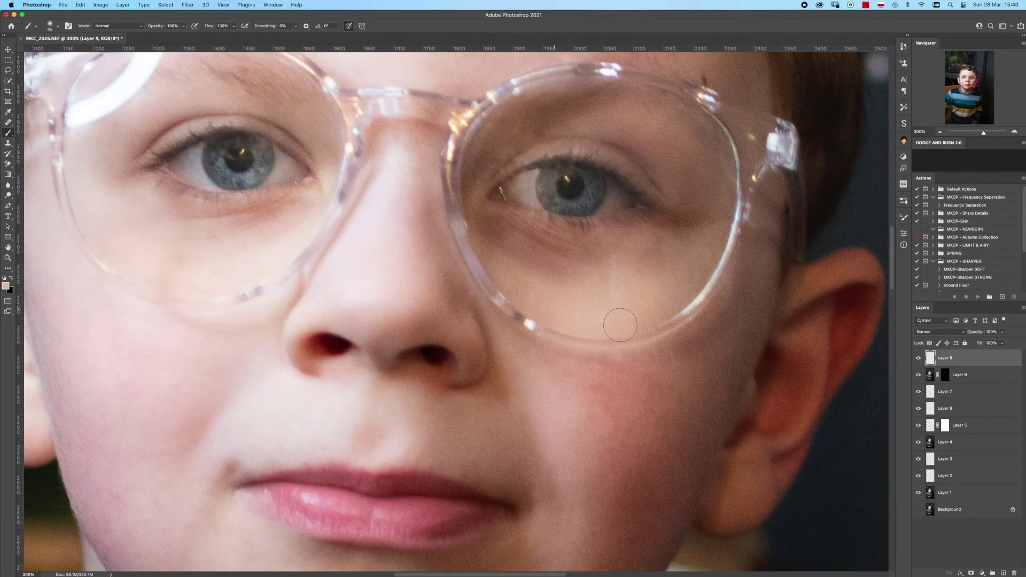
click(930, 376)
click(918, 376)
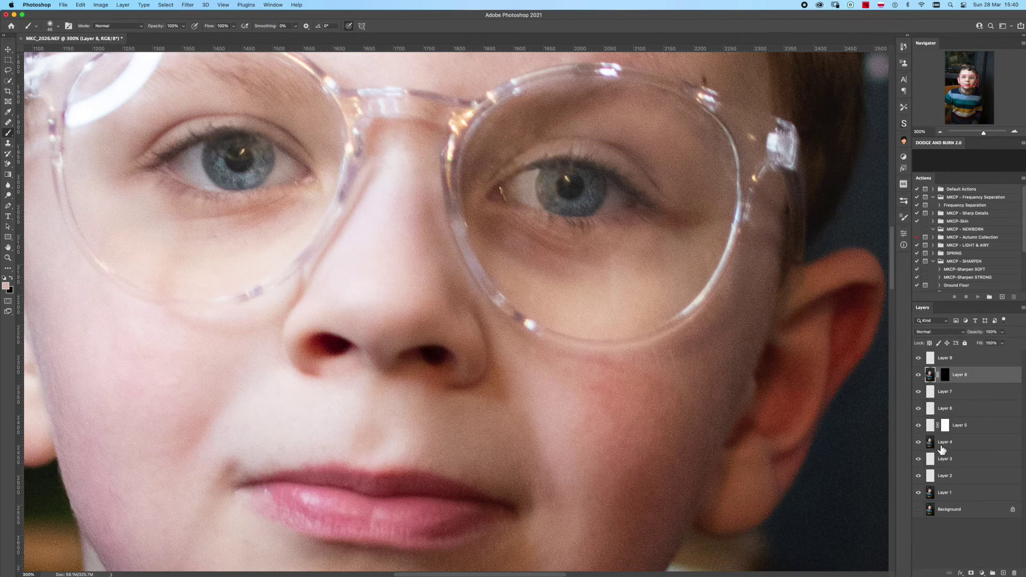
click(939, 450)
click(945, 425)
- Paint white at brush size 15 over the left pupil's catchlight, then restore size 30 and activate Layer 9
key(d)
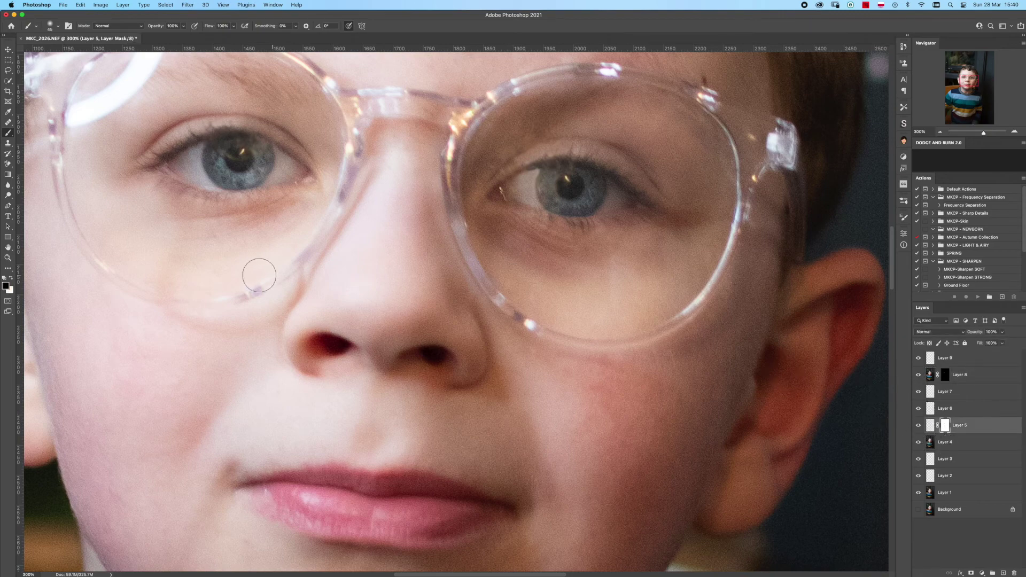
key(bracketleft)
key(bracketleft)
key(bracketleft)
key(x)
drag(252, 145, 263, 150)
key(bracketright)
key(bracketright)
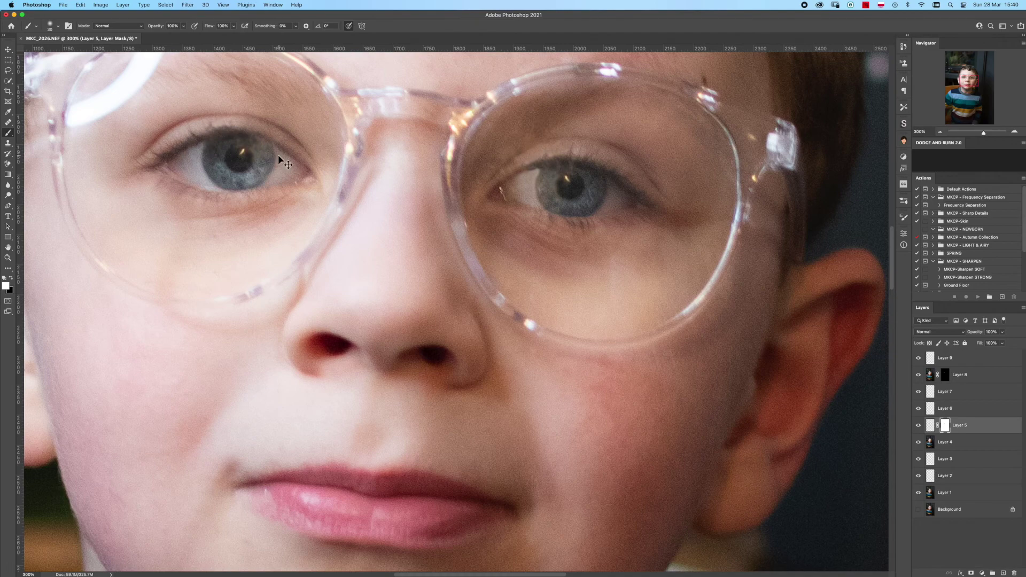
key(super+minus)
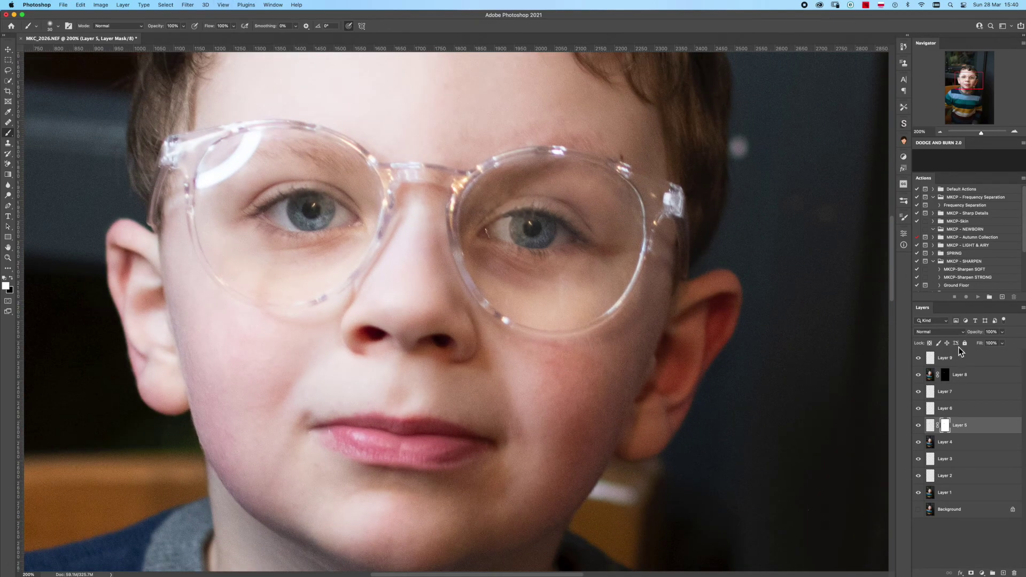
click(961, 358)
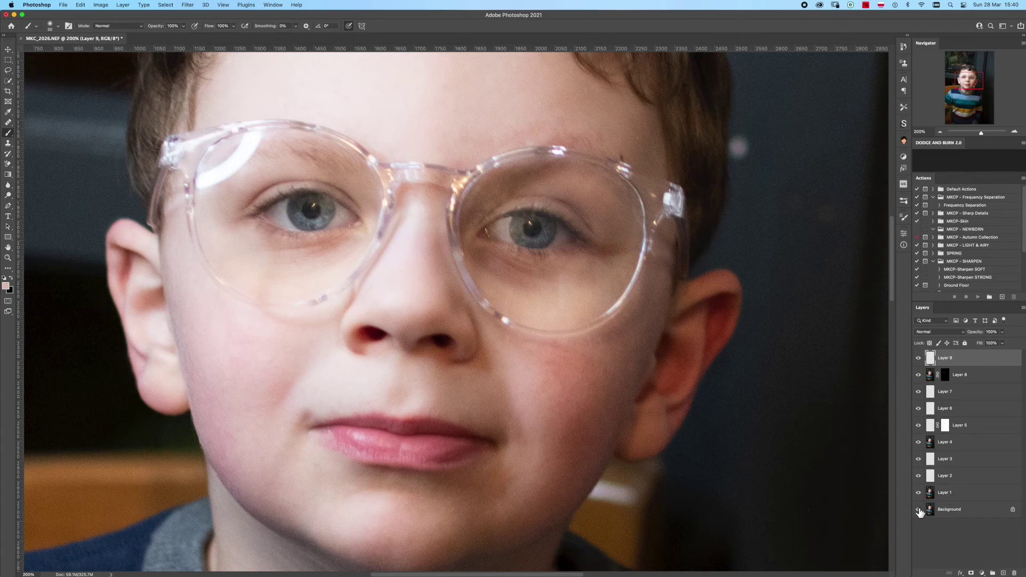
- Group Layers 2 through 9 into a group named 'oczy'
shift+click(957, 500)
shift+click(973, 484)
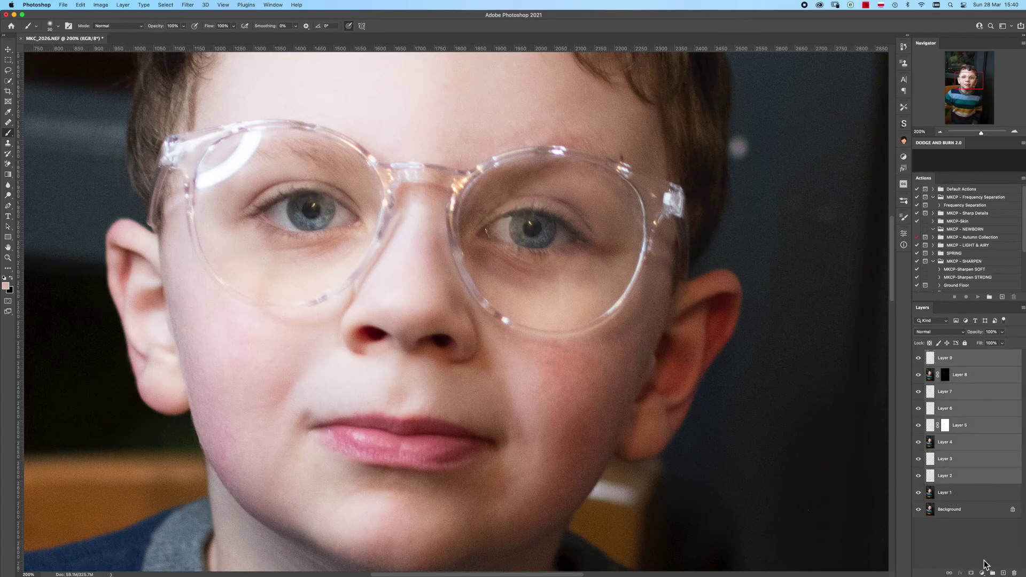
click(991, 573)
double_click(947, 355)
text(oczy)
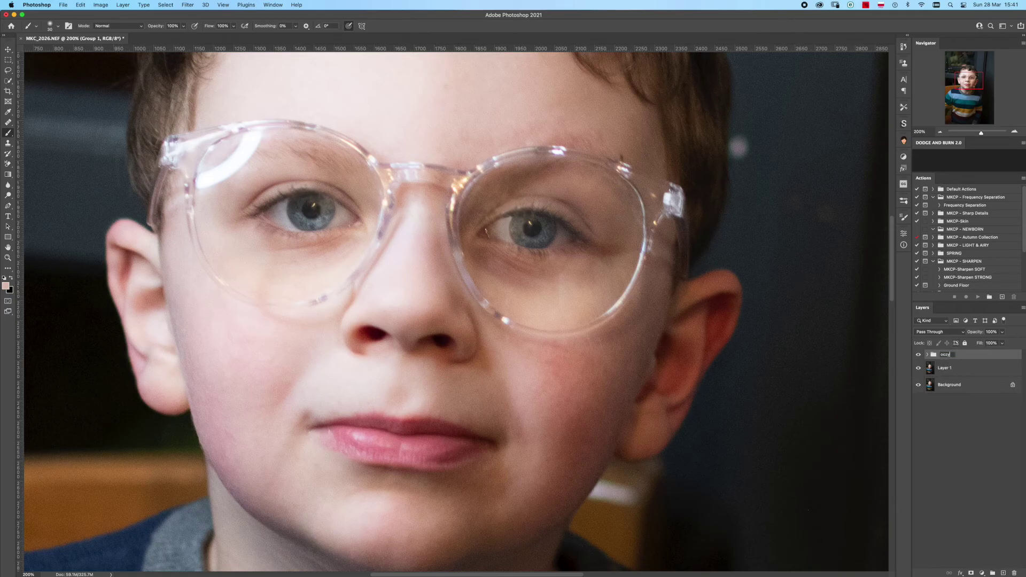
key(Return)
- Add a new Layer 10 above the group and stamp a merged copy onto Layer 11
key(s)
click(1003, 573)
key(super+alt+shift+e)
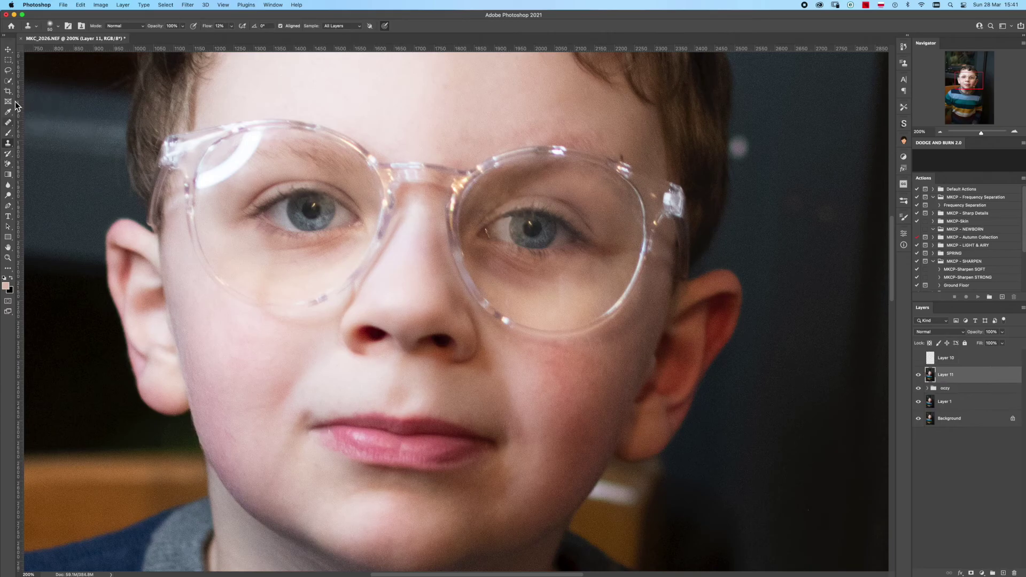
click(8, 80)
- Select the glare streak on the left lens and expand the selection by 1 pixel
drag(200, 194, 256, 137)
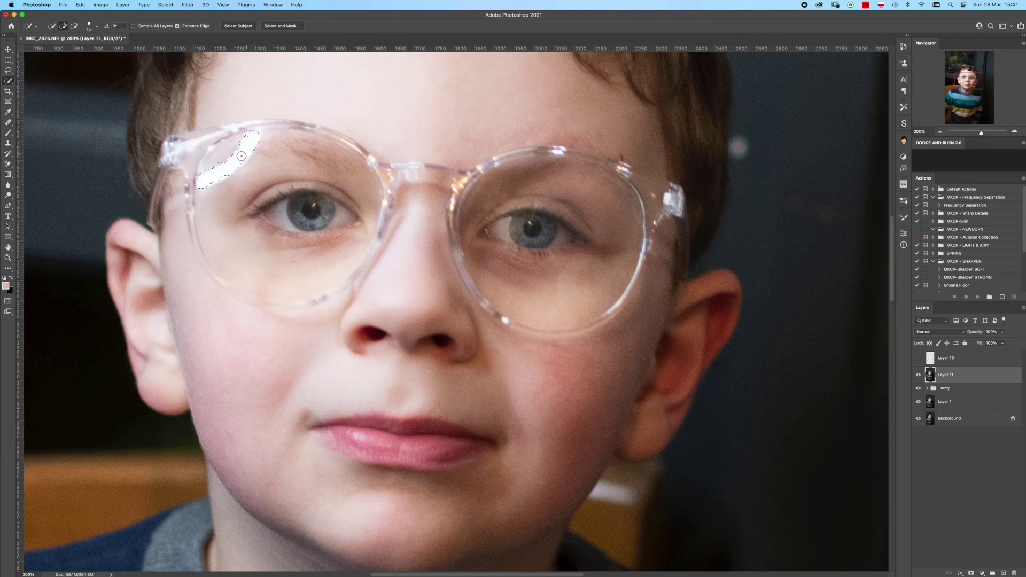
drag(256, 137, 206, 177)
click(166, 5)
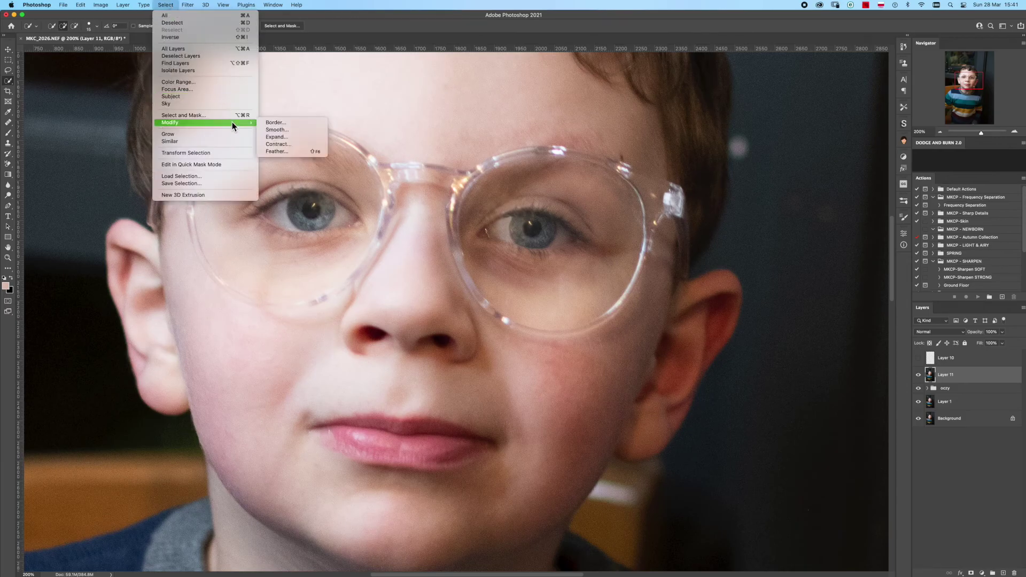
click(272, 136)
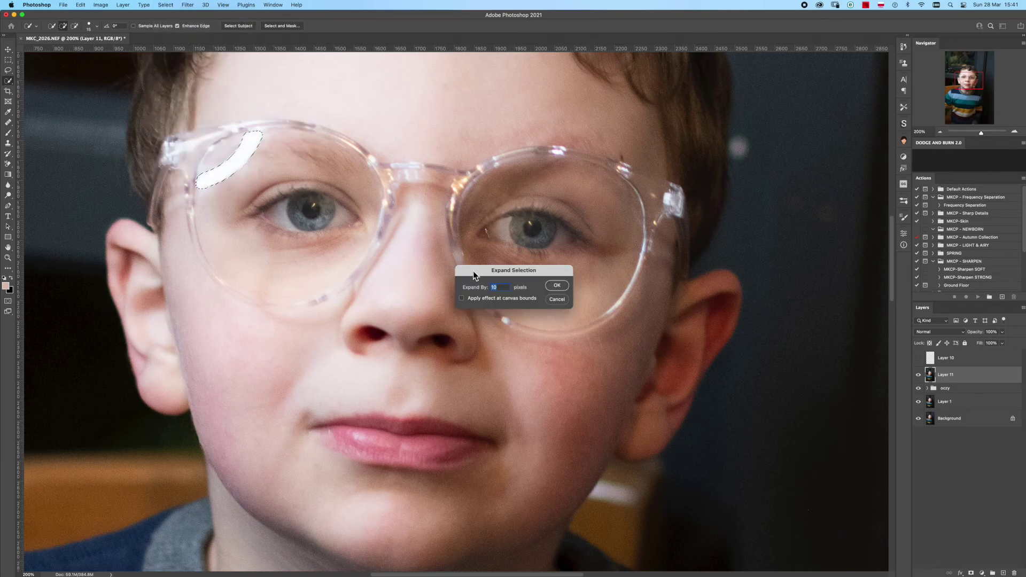
text(1)
click(546, 286)
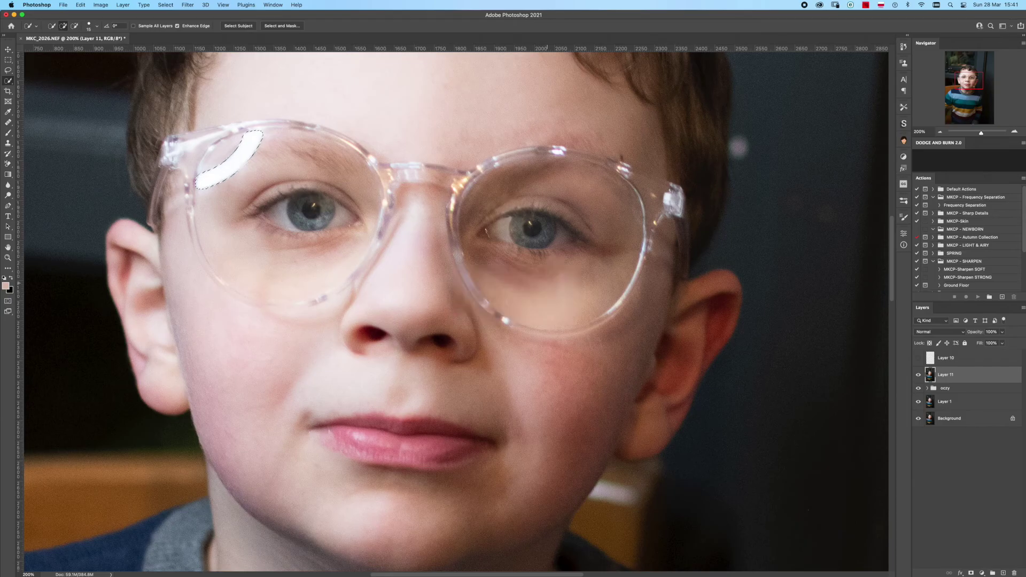
- Fill the glare selection with Content-Aware contents to erase it
click(166, 5)
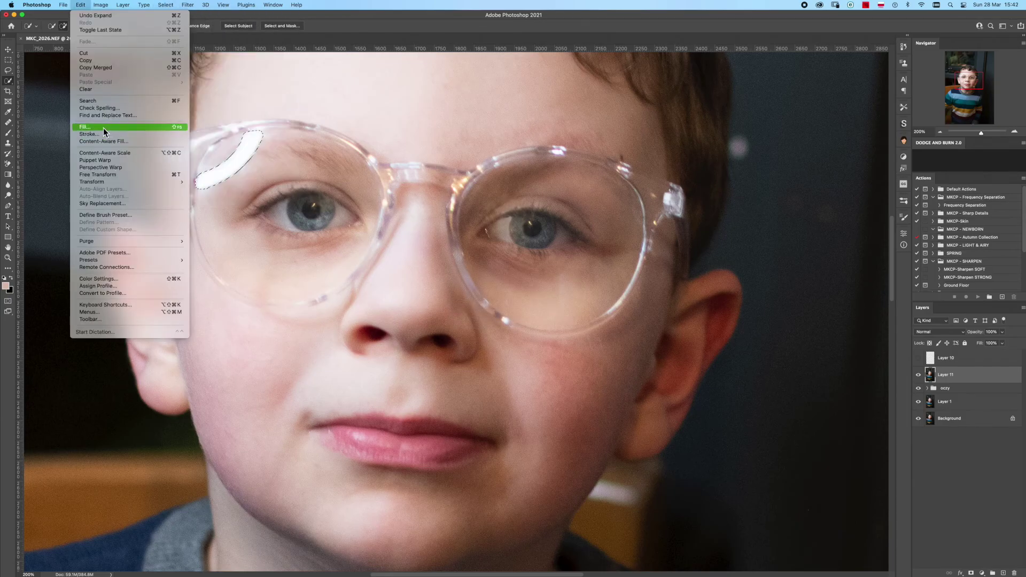
click(104, 127)
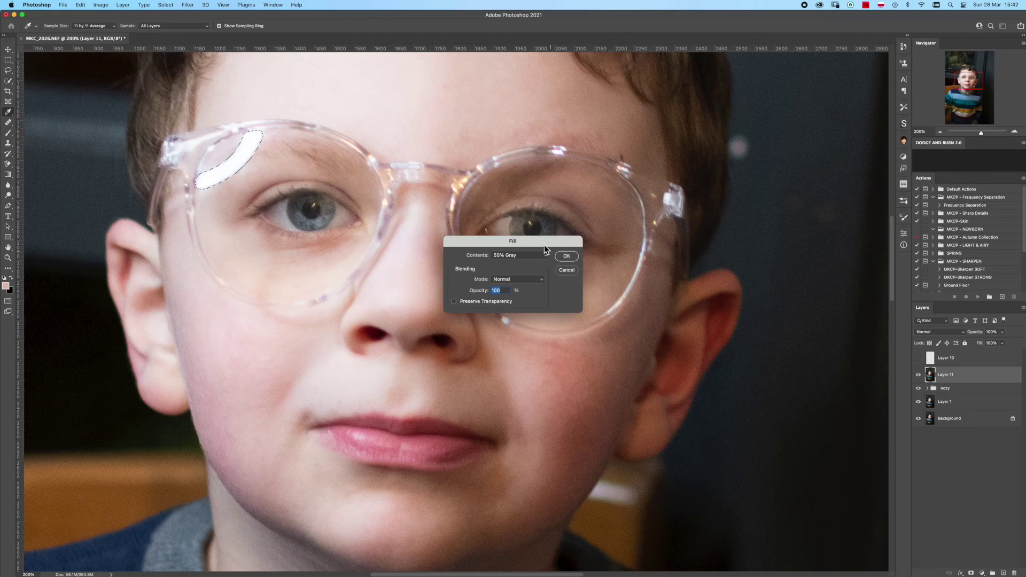
click(529, 279)
click(535, 259)
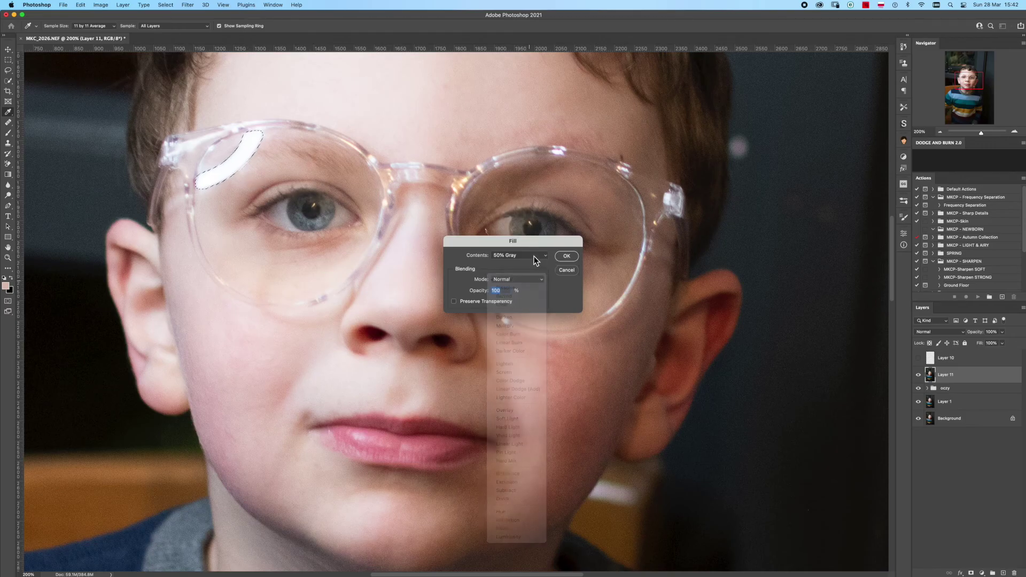
click(519, 217)
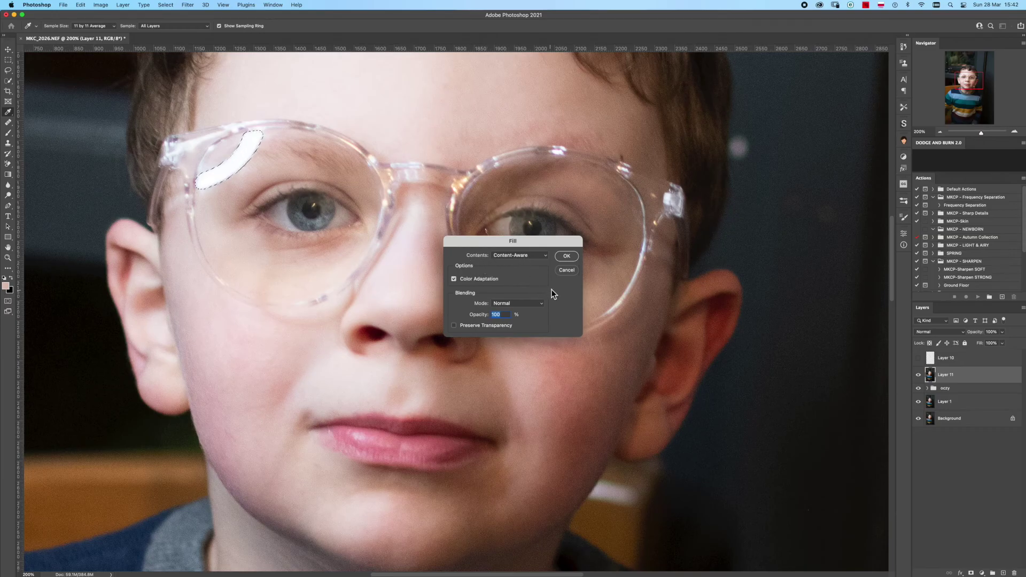
click(566, 256)
key(w)
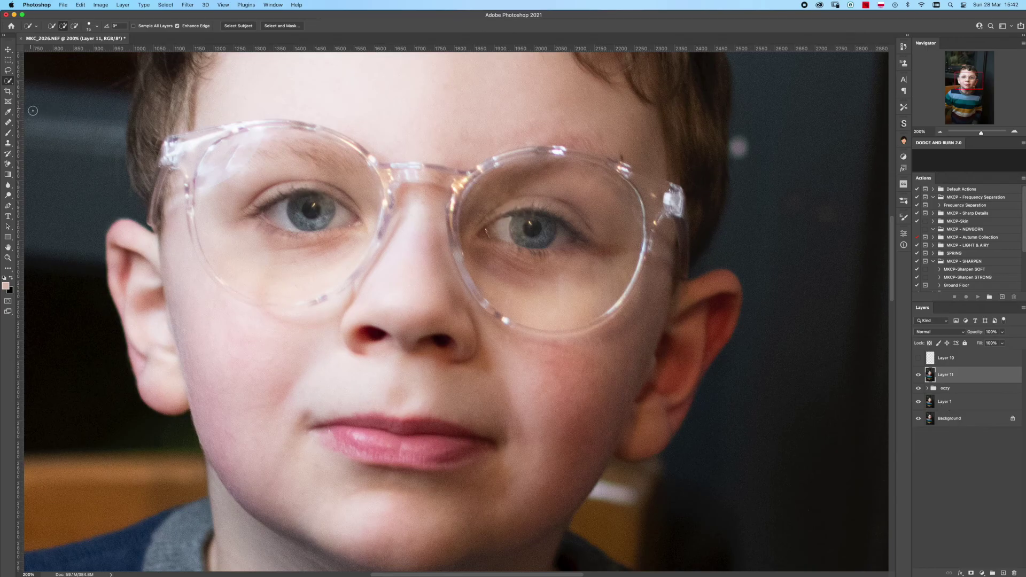
click(8, 132)
- Show and select Layer 10, then load the Mixer Brush with skin colour
click(918, 358)
click(951, 359)
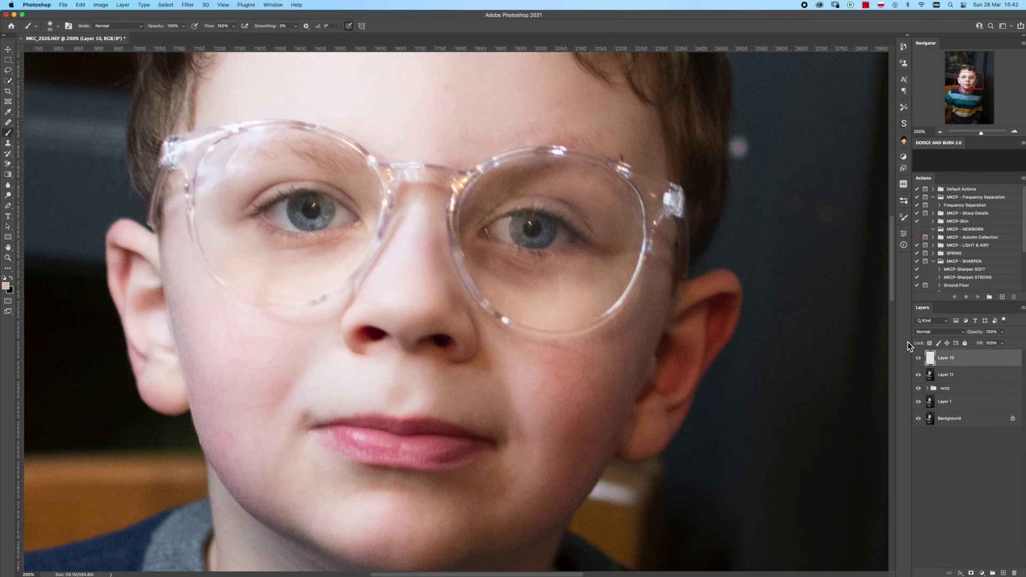
right_click(11, 140)
click(31, 155)
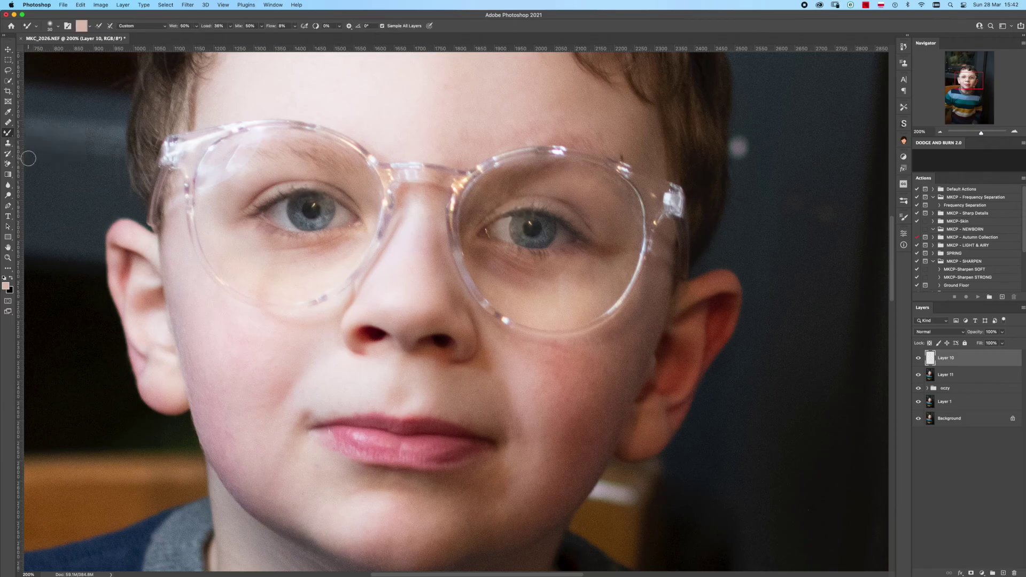
alt+click(219, 206)
alt+click(247, 177)
- Resample blending skin colours around the left lens with the Mixer Brush
alt+click(280, 131)
alt+click(241, 139)
alt+click(230, 188)
alt+click(261, 177)
alt+click(222, 156)
alt+click(247, 159)
key(super+minus)
key(super+plus)
- Add a new Layer 12 and Clone Stamp skin from near the frame above the left eye
click(1004, 573)
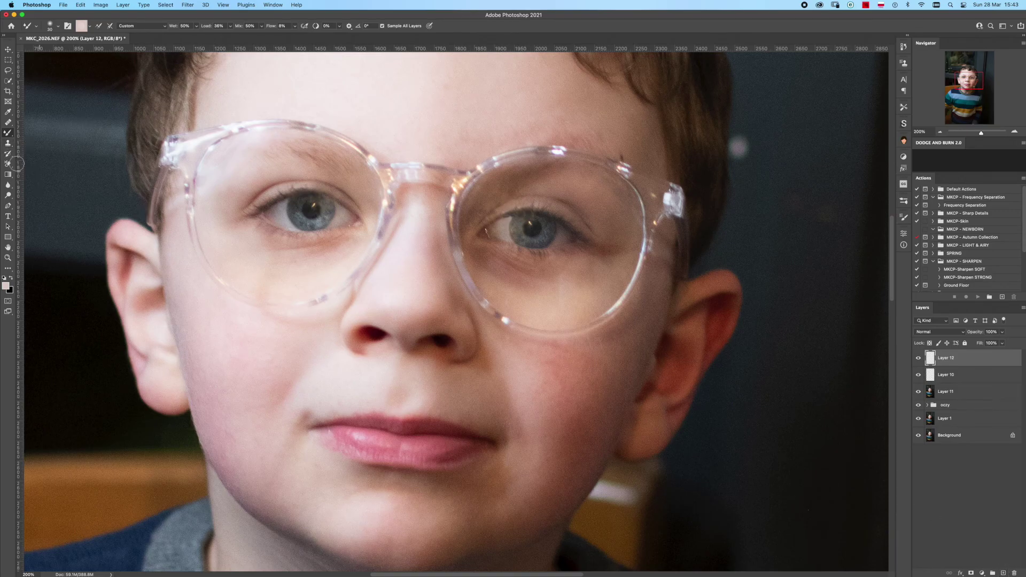
click(8, 145)
alt+click(278, 152)
key(bracketright)
key(bracketright)
drag(240, 155, 247, 152)
- Undo the tan patch, then softly reclone the frame highlight at 6% flow and compare
key(super+z)
drag(211, 27, 207, 29)
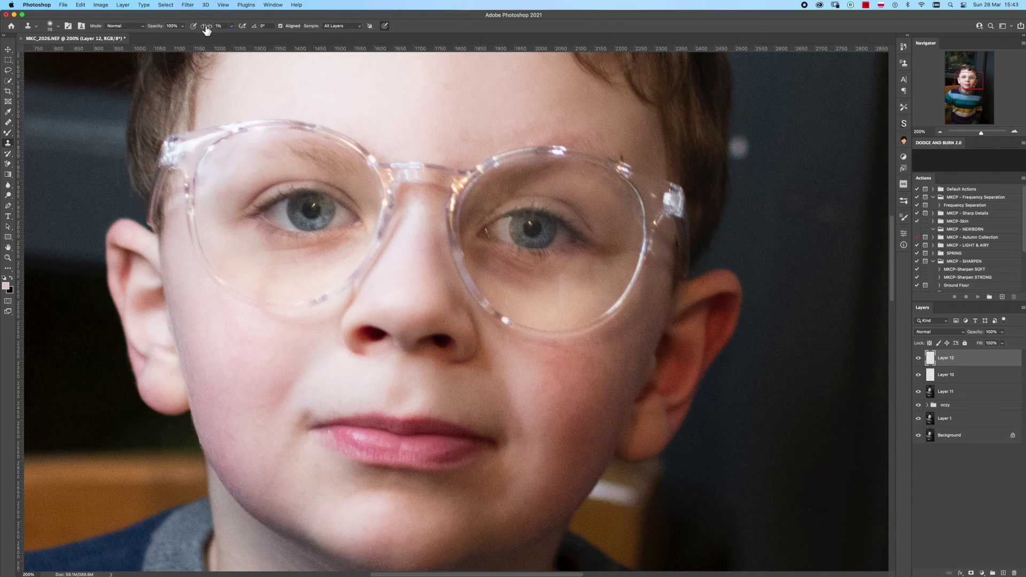
mouse_move(247, 156)
mouse_down()
mouse_move(218, 160)
mouse_move(256, 157)
mouse_move(228, 160)
mouse_move(237, 160)
mouse_up()
click(918, 358)
- Select Layer 10 and return to the Mixer Brush for skin smoothing
key(super+minus)
key(super+minus)
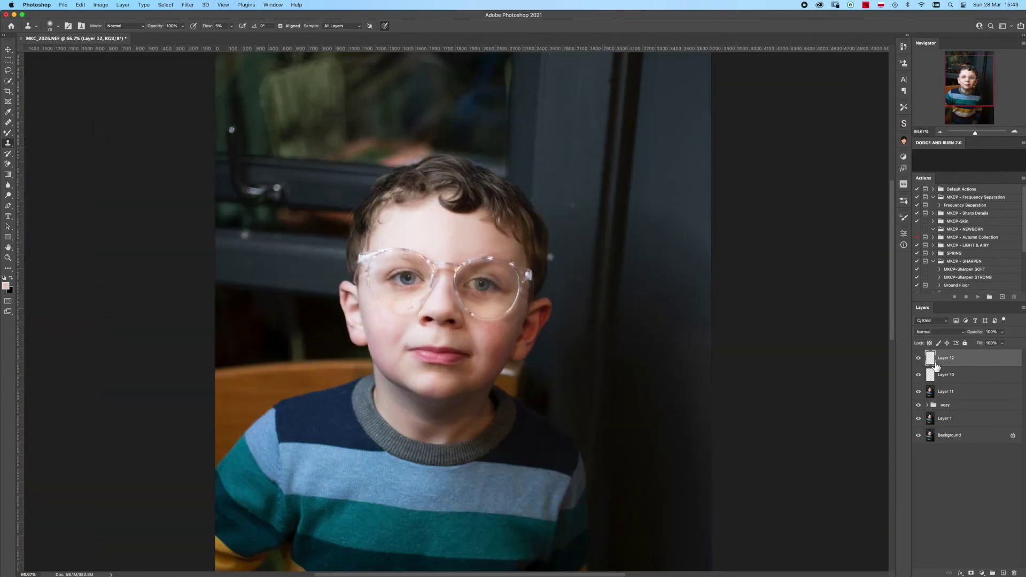
key(super+plus)
key(super+plus)
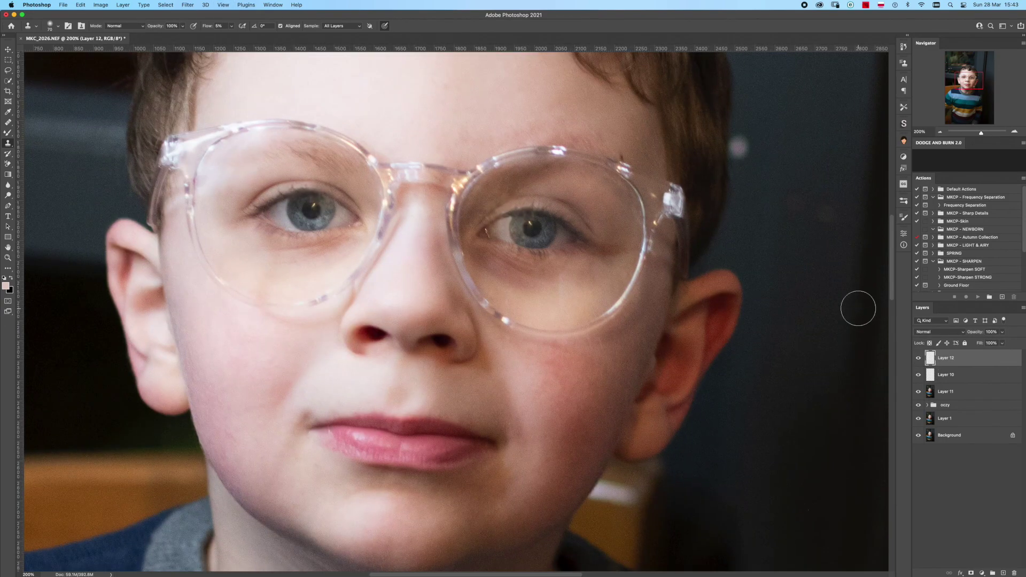
click(931, 372)
key(b)
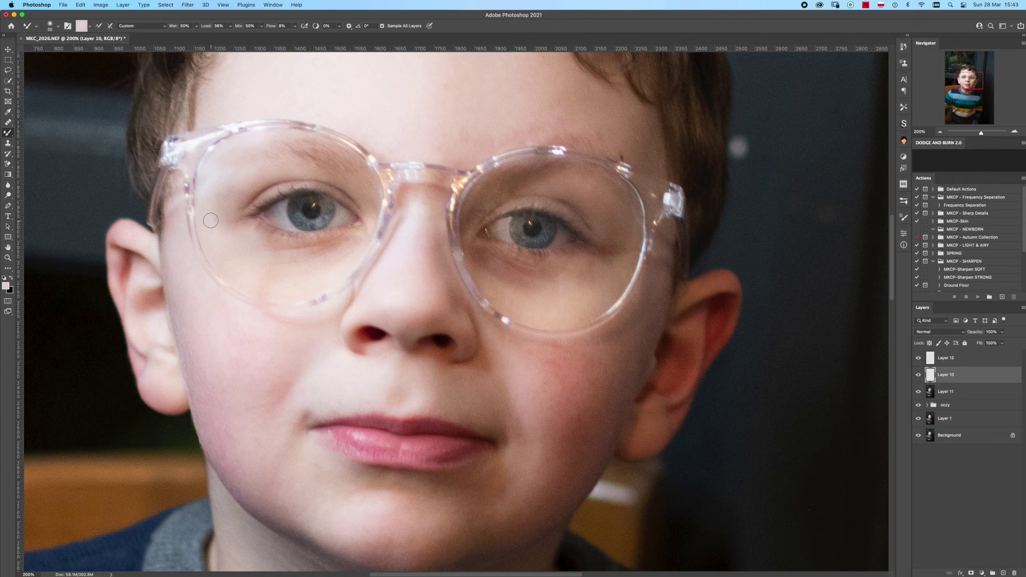
key(super+y)
- Zoom out, compare the original Background against the retouch, and leave Background hidden
key(super+minus)
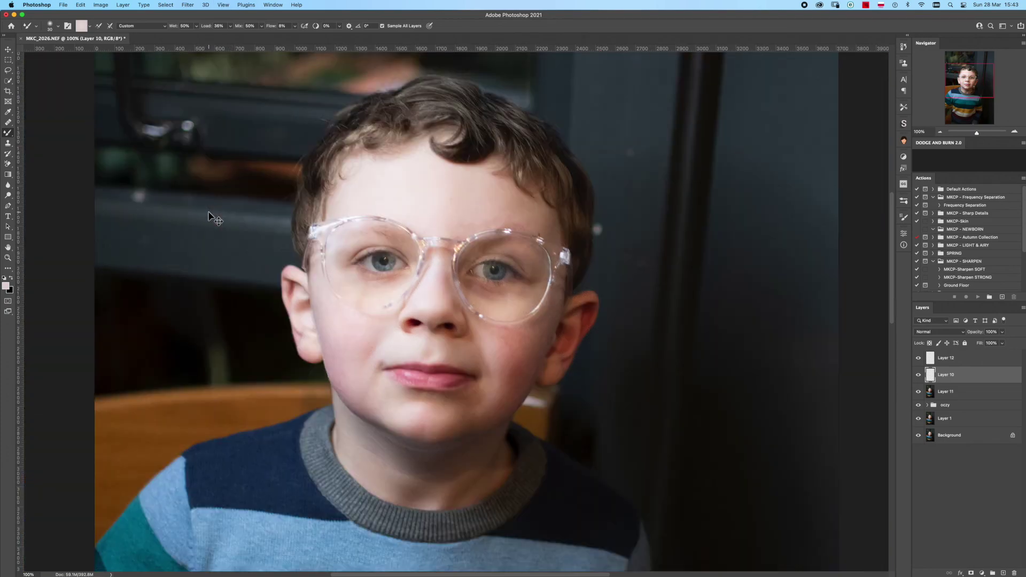
key(super+minus)
key(super+minus)
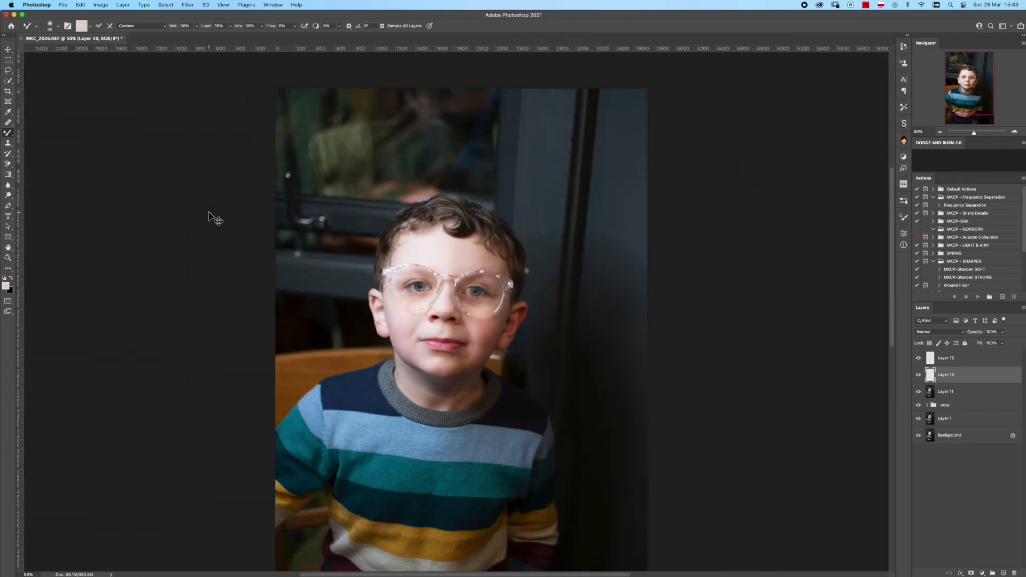
key(super+minus)
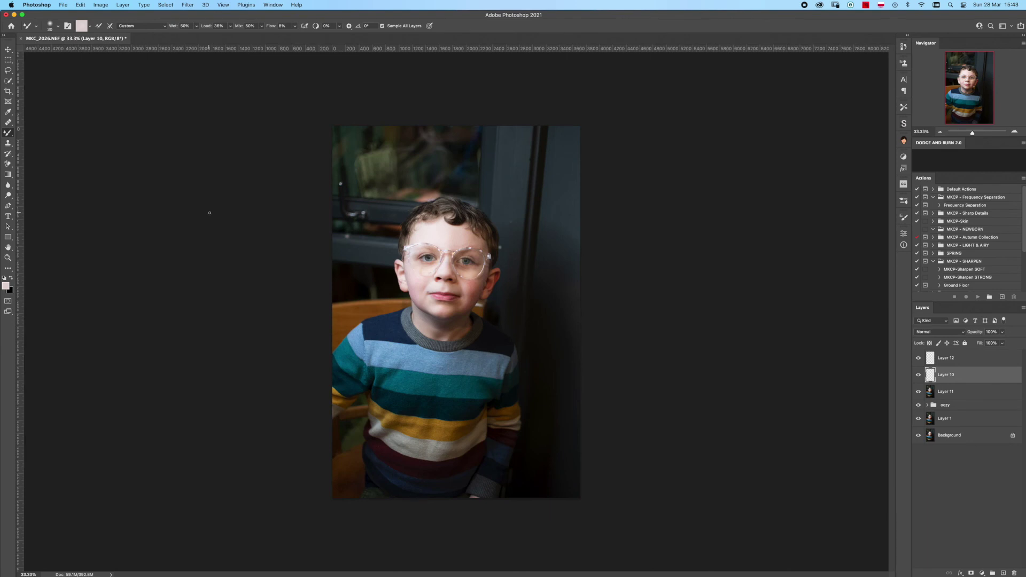
click(919, 436)
alt+click(919, 436)
alt+click(919, 435)
click(918, 435)
key(super+plus)
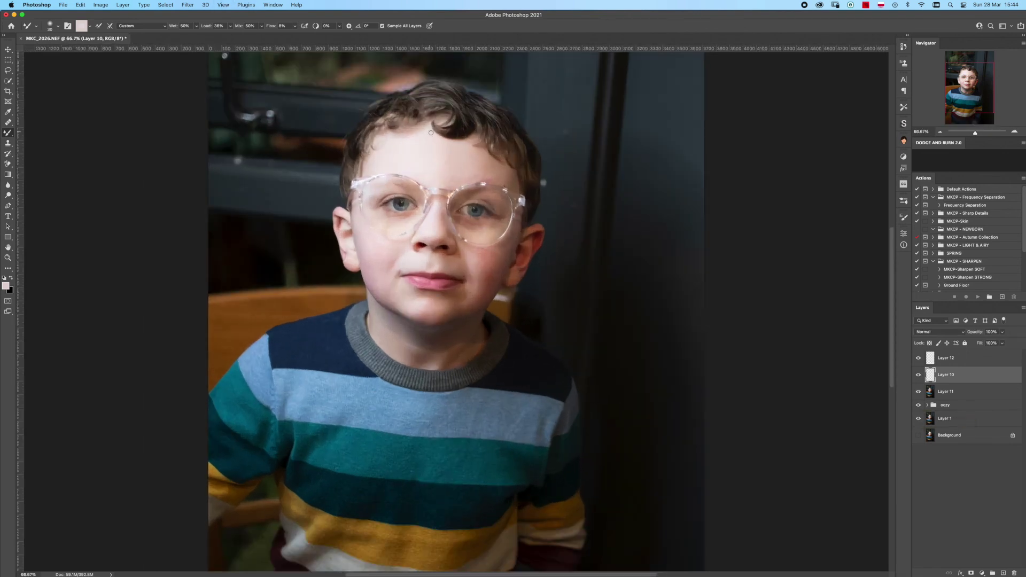
alt+click(919, 435)
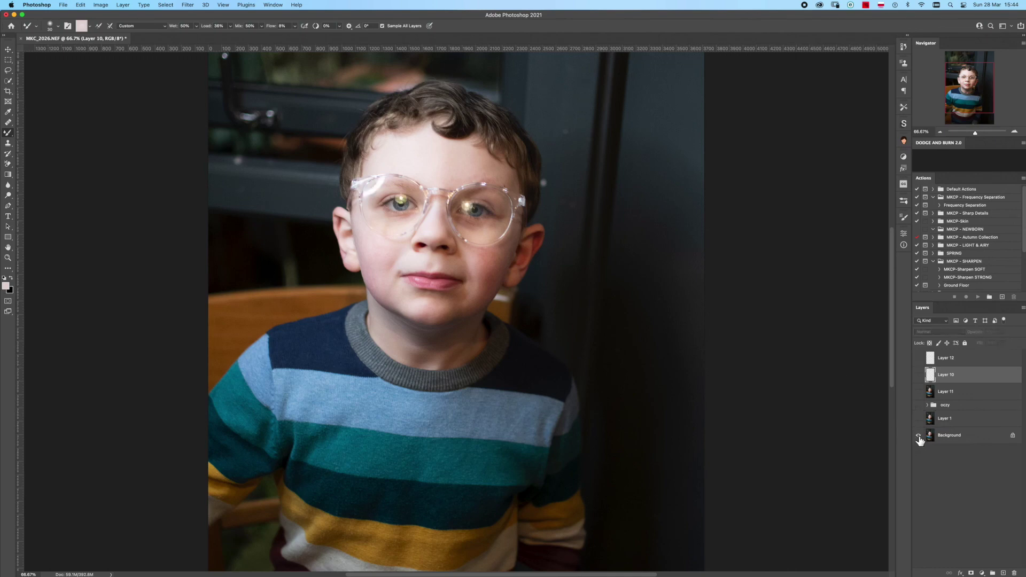
alt+click(919, 435)
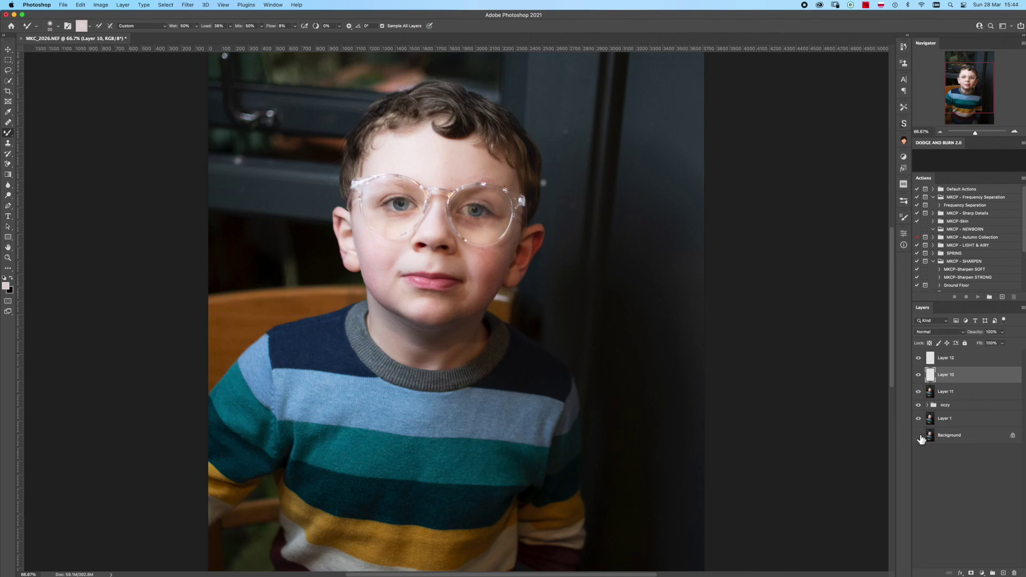
alt+click(920, 438)
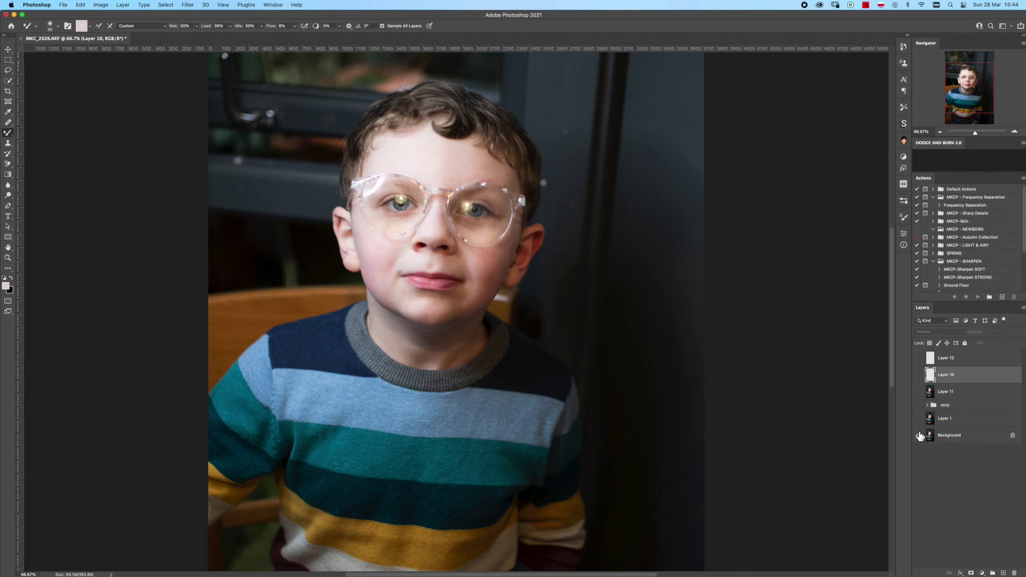
alt+click(919, 438)
alt+click(919, 435)
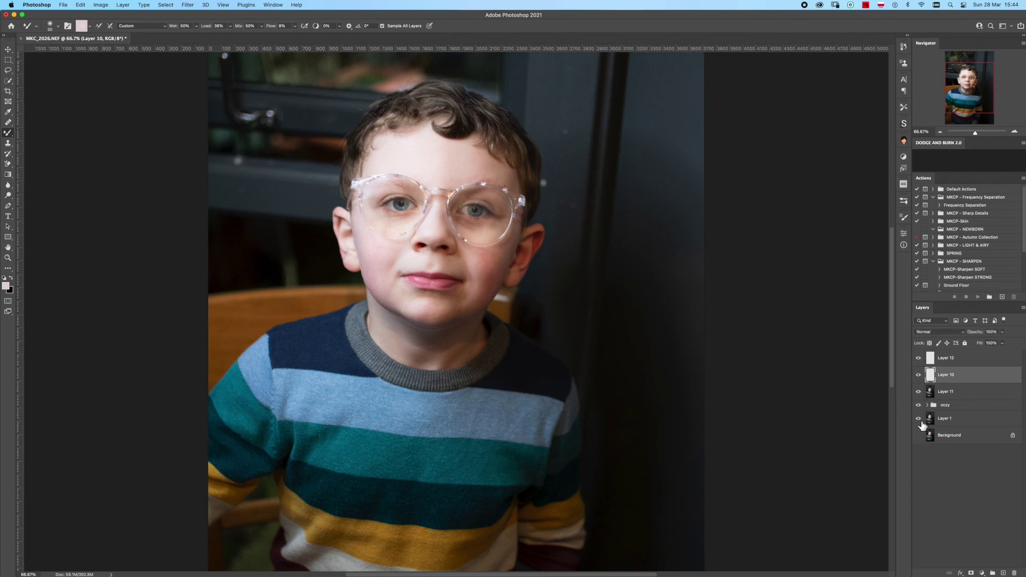
alt+click(919, 436)
alt+click(918, 436)
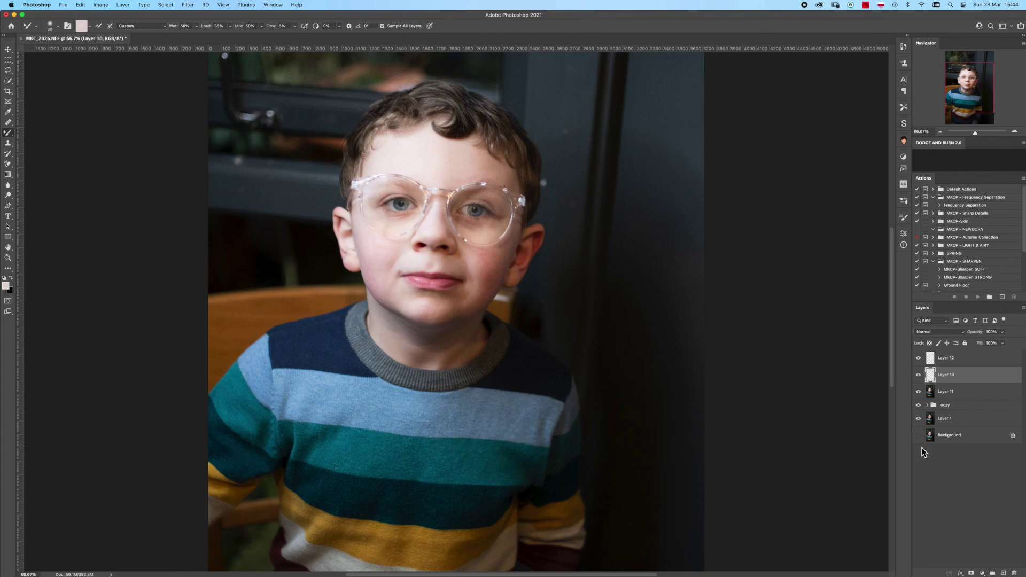